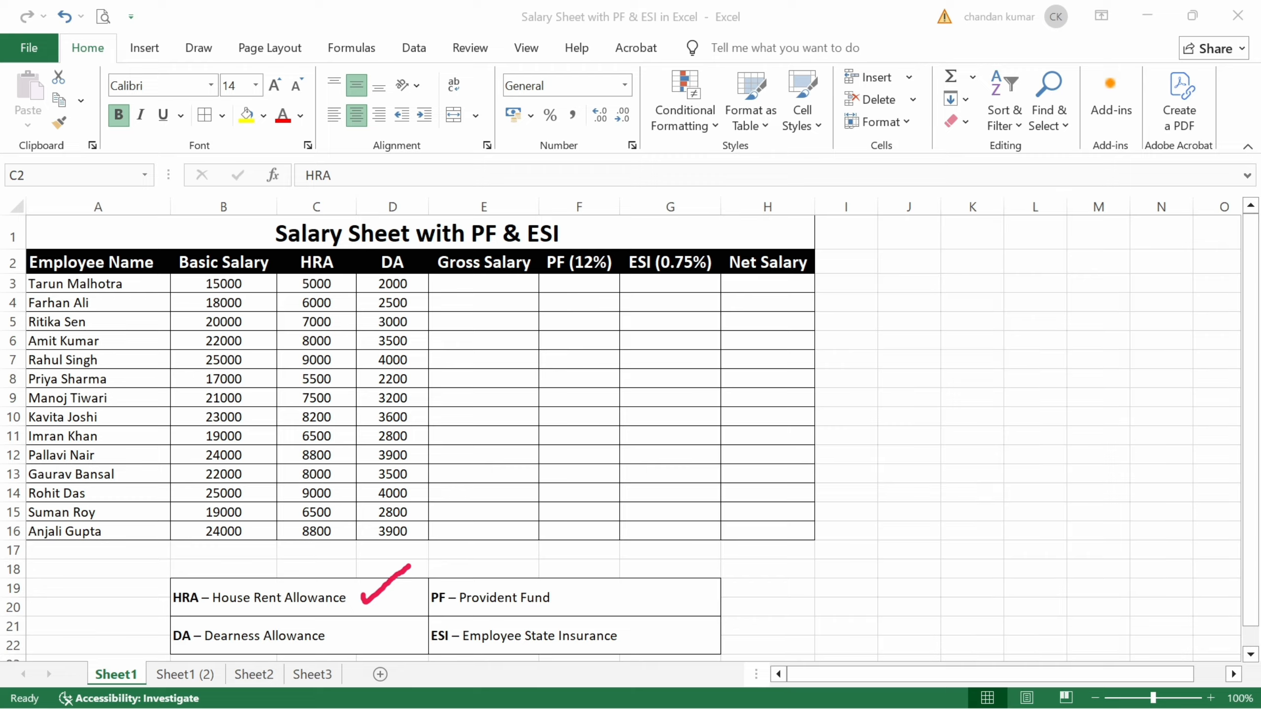
mouse_move(392, 600)
mouse_down()
mouse_move(395, 610)
mouse_move(446, 548)
mouse_up()
mouse_move(334, 266)
mouse_down()
mouse_move(293, 234)
mouse_move(340, 269)
mouse_up()
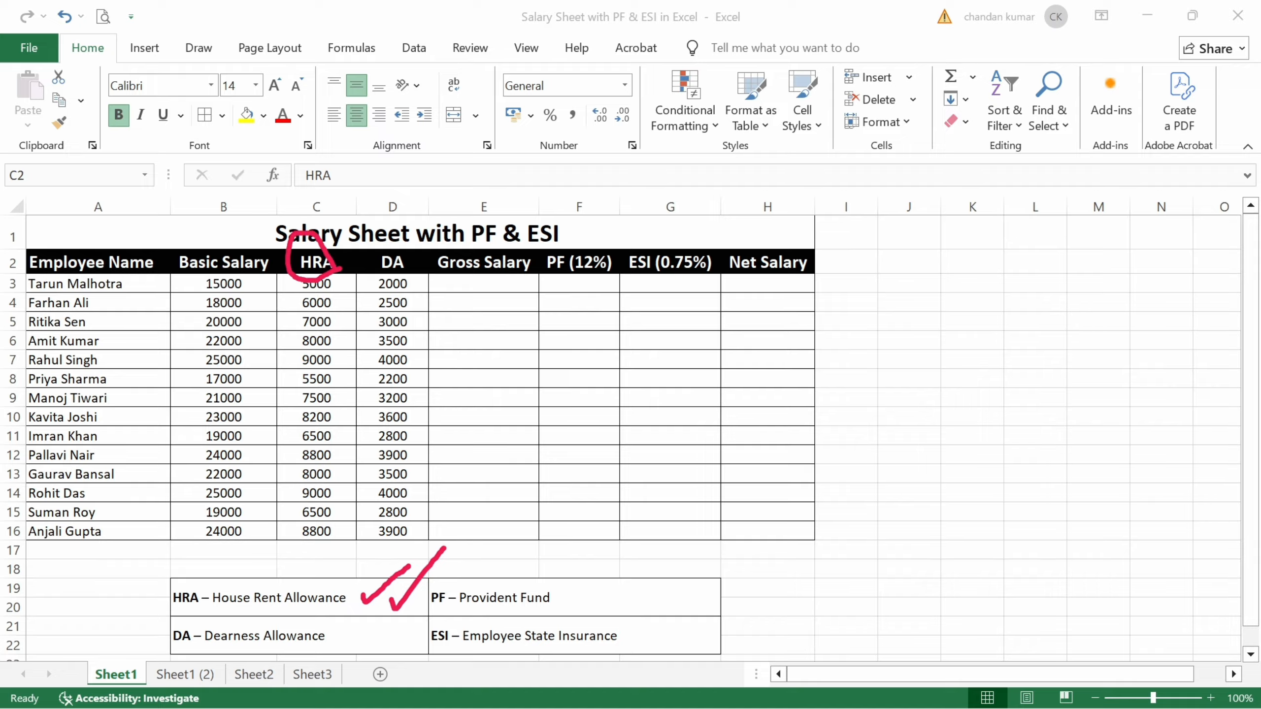
key(ctrl+z)
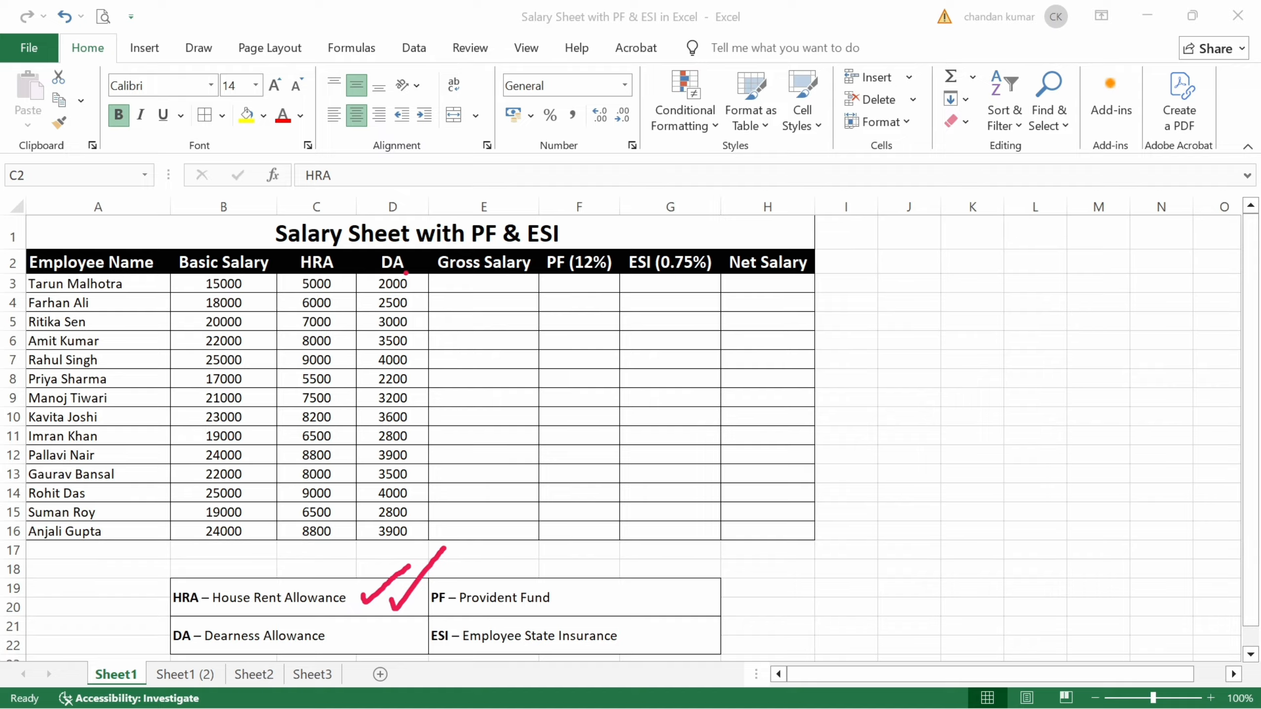
mouse_move(406, 273)
mouse_down()
mouse_move(402, 238)
mouse_move(370, 262)
mouse_move(405, 275)
mouse_up()
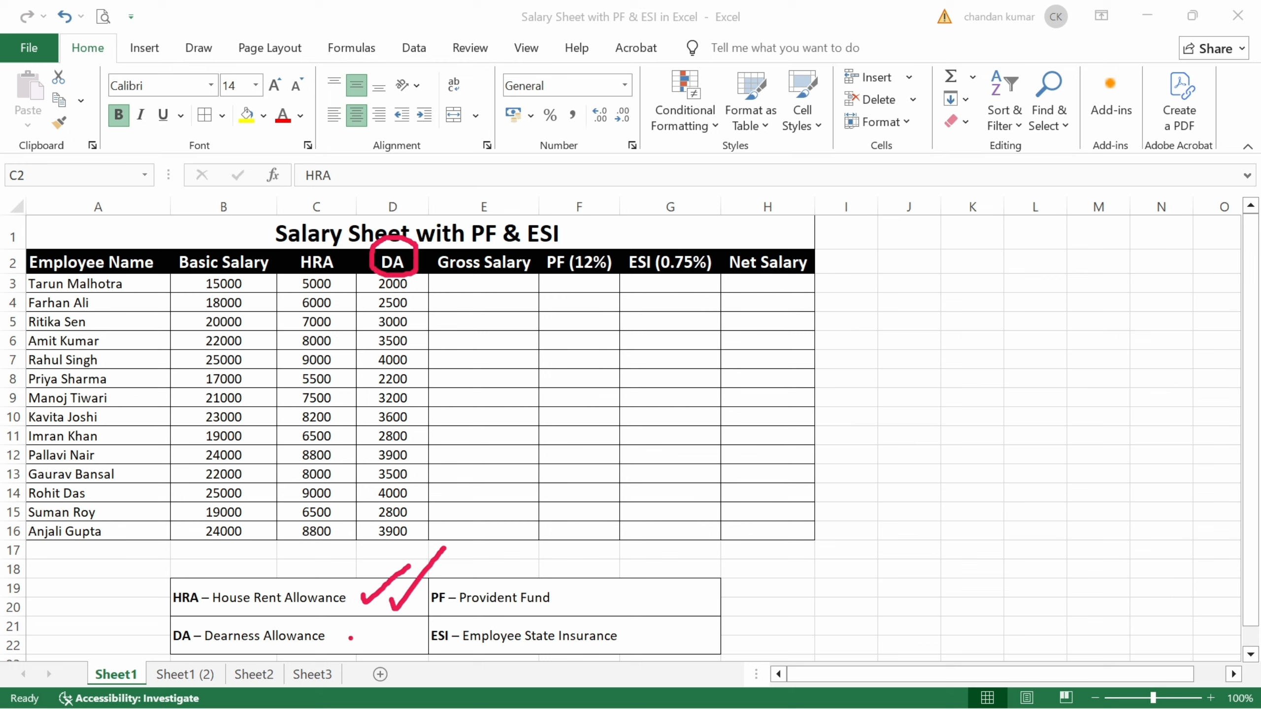
drag(349, 647, 389, 625)
drag(422, 284, 464, 271)
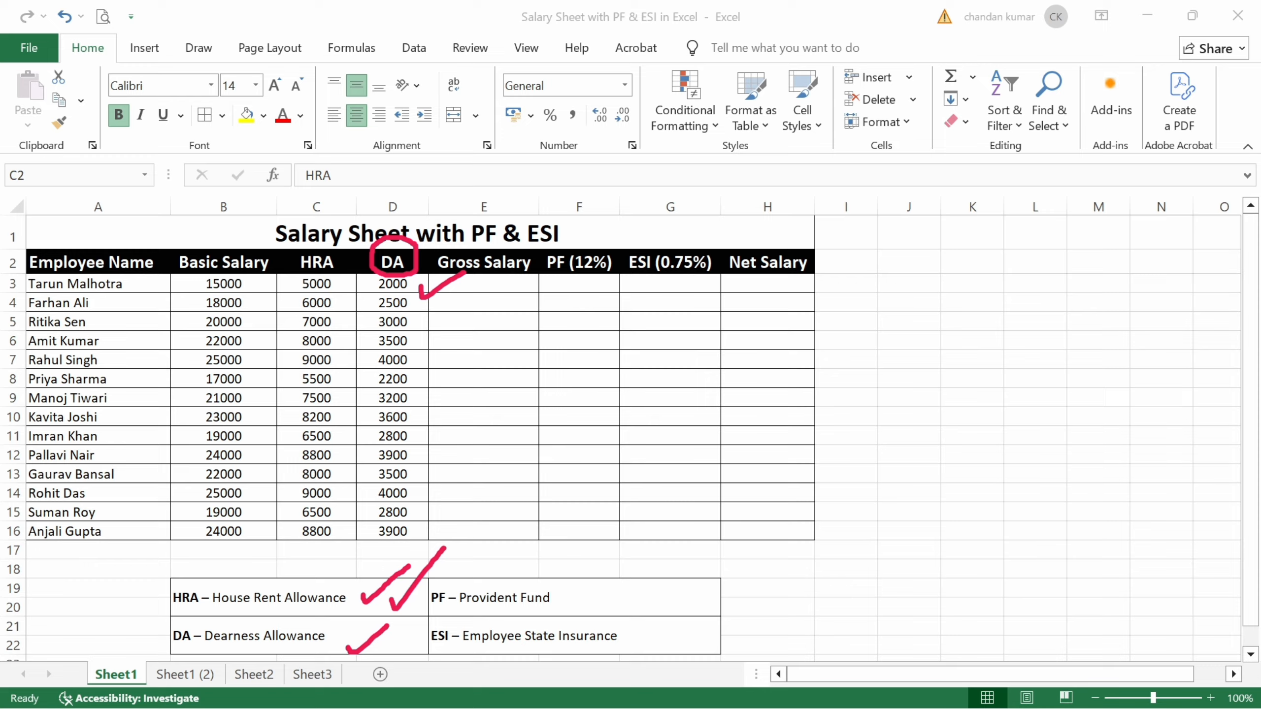
key(ctrl+z)
key(e)
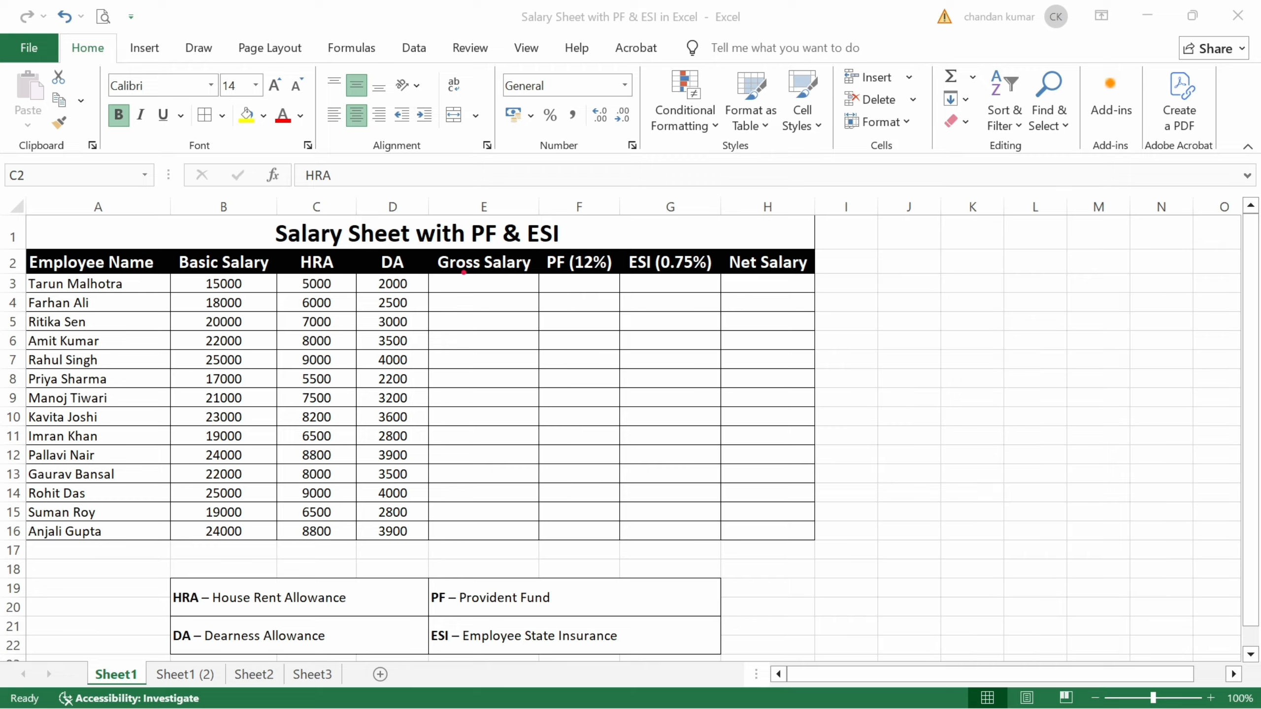
key(Escape)
click(496, 260)
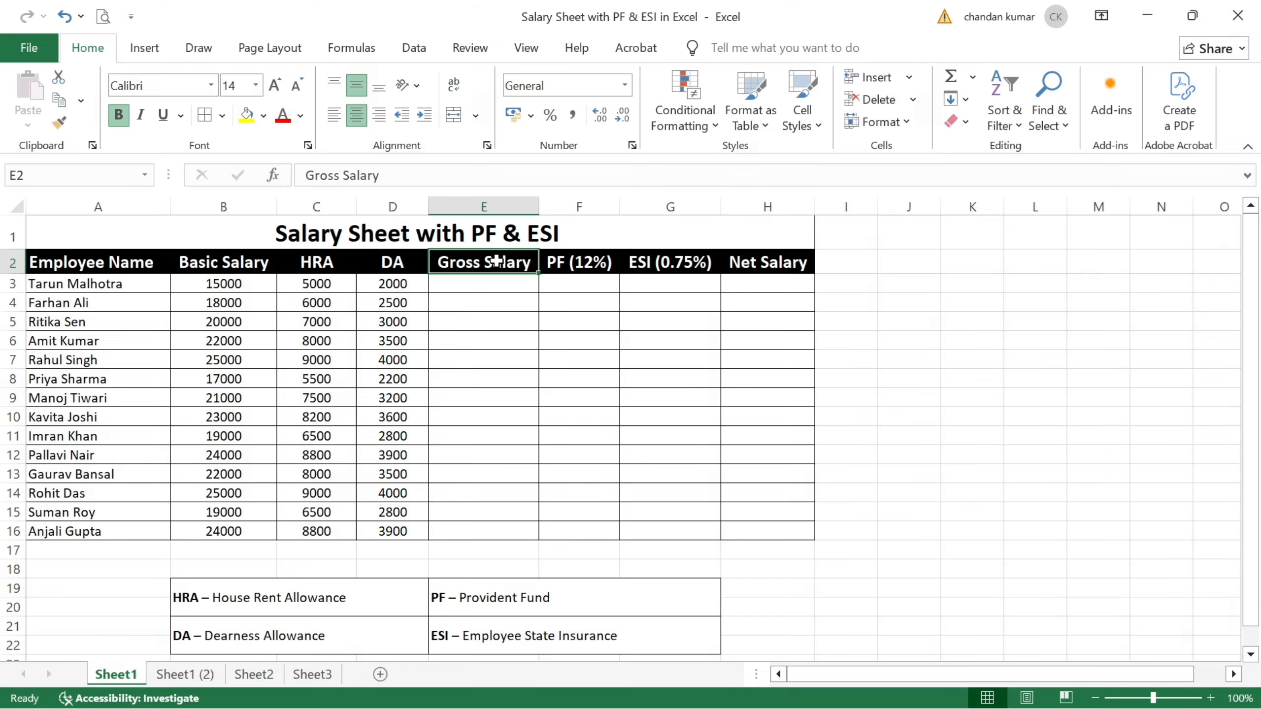
key(ctrl+2)
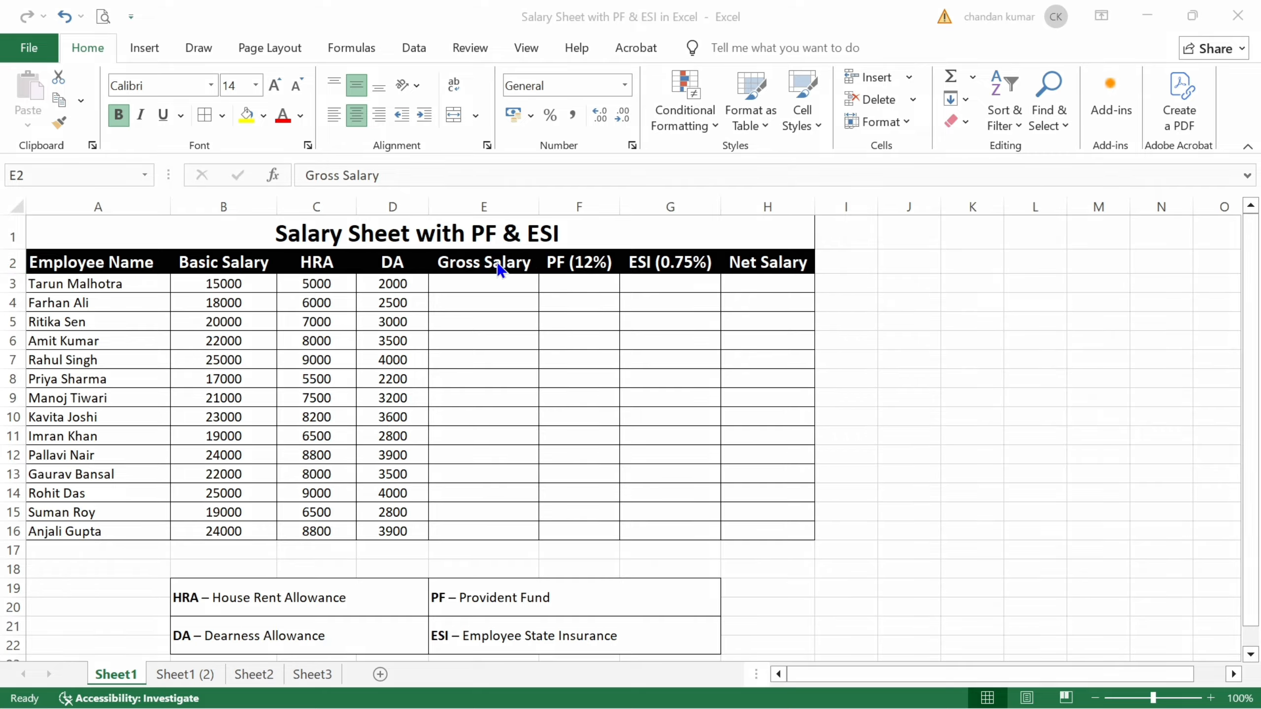
mouse_move(571, 279)
mouse_down()
mouse_move(620, 255)
mouse_move(830, 260)
mouse_move(777, 232)
mouse_move(722, 253)
mouse_move(753, 283)
mouse_move(772, 281)
mouse_move(805, 323)
mouse_move(865, 270)
mouse_up()
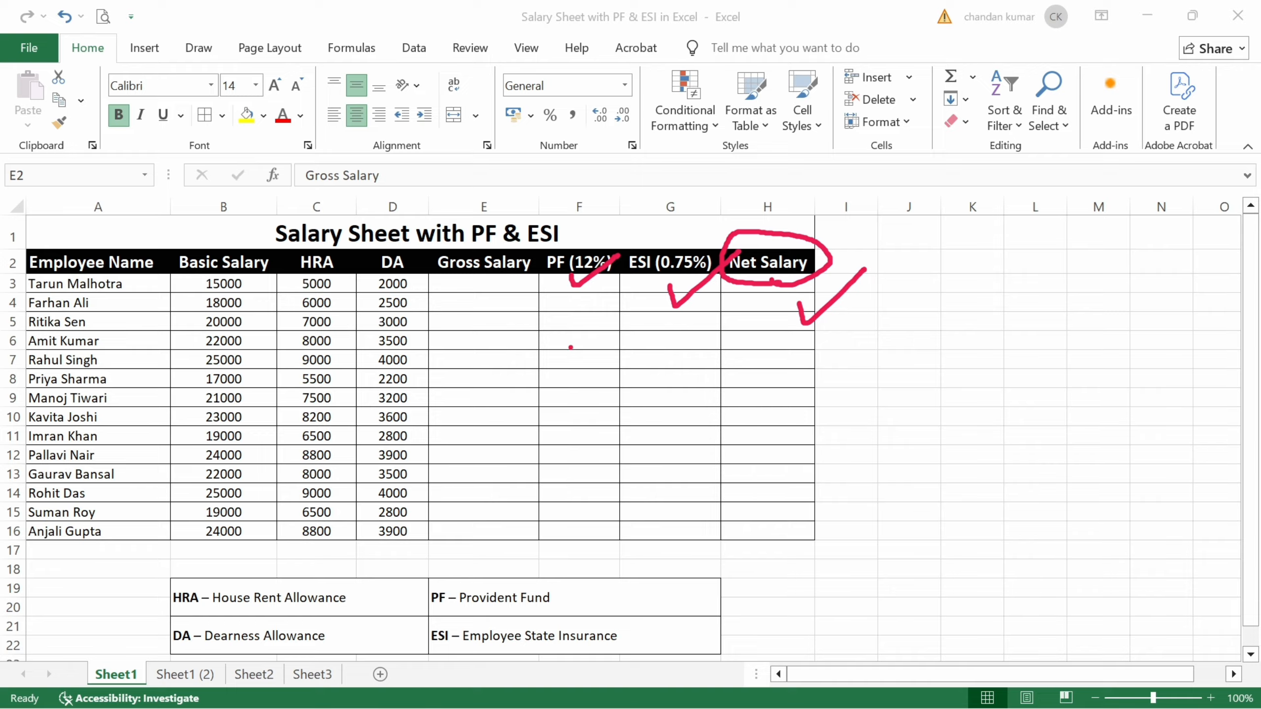
drag(478, 289, 528, 269)
key(e)
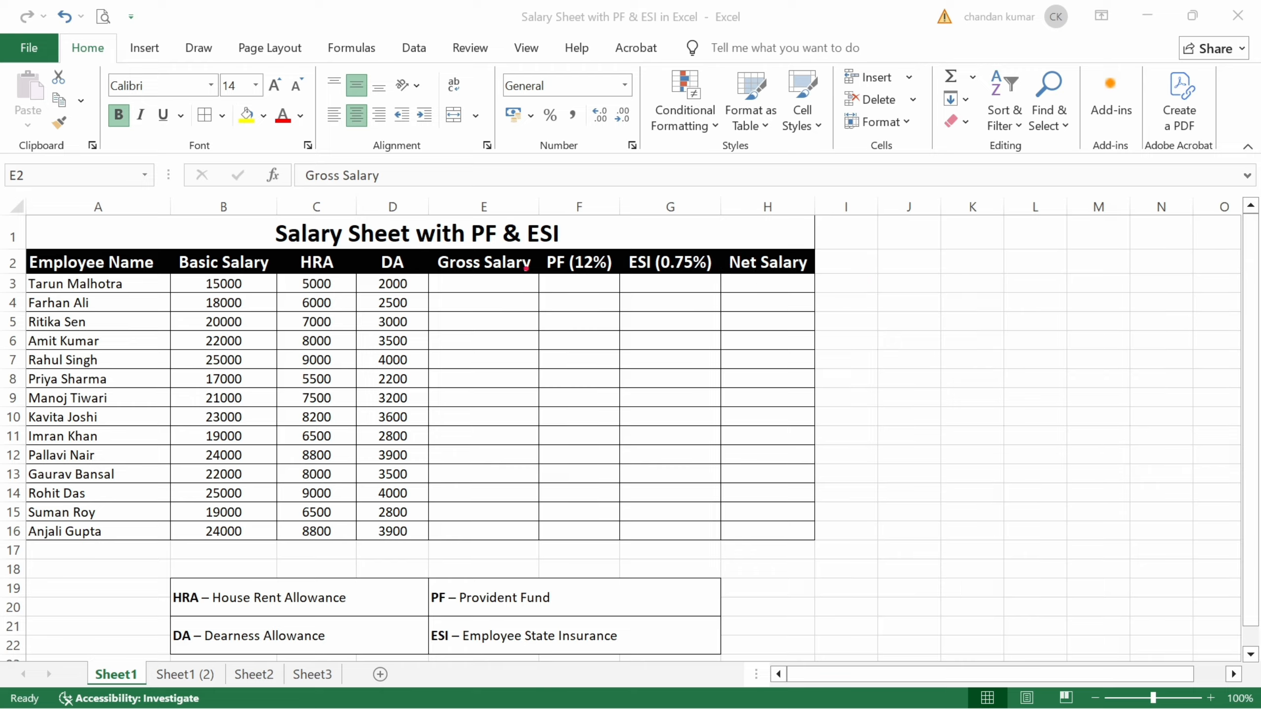
click(486, 283)
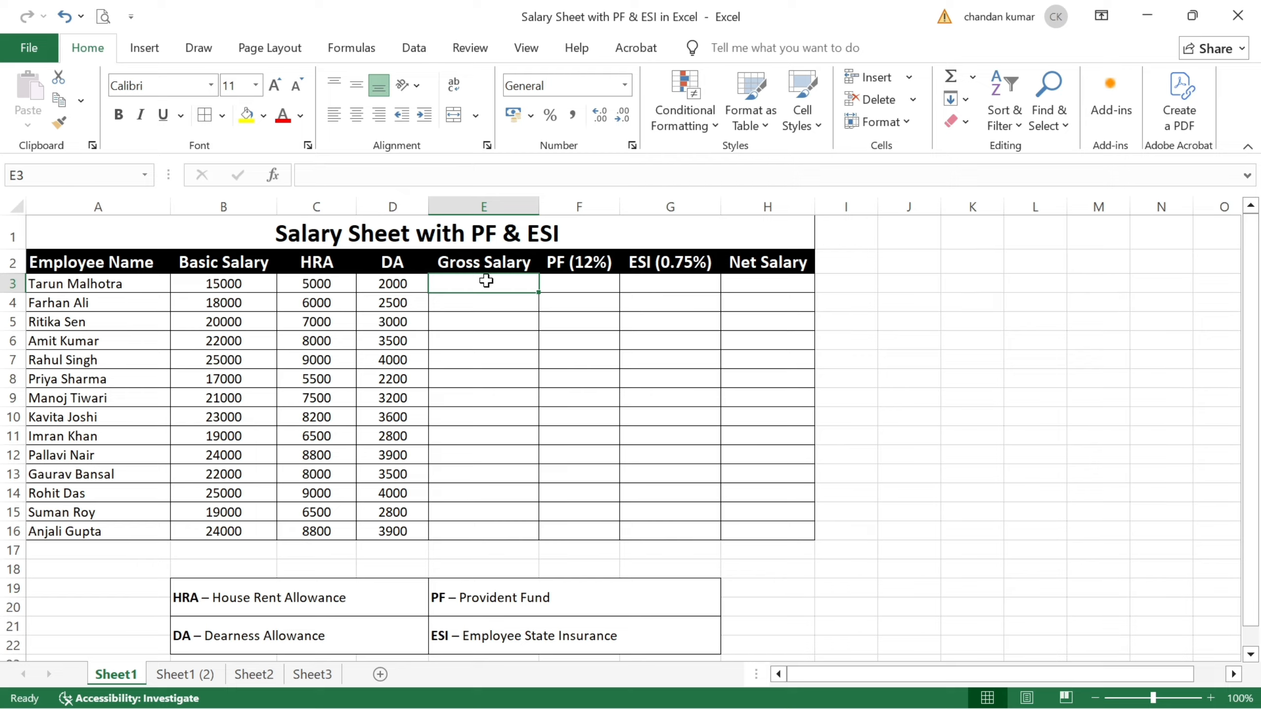
click(235, 269)
click(296, 262)
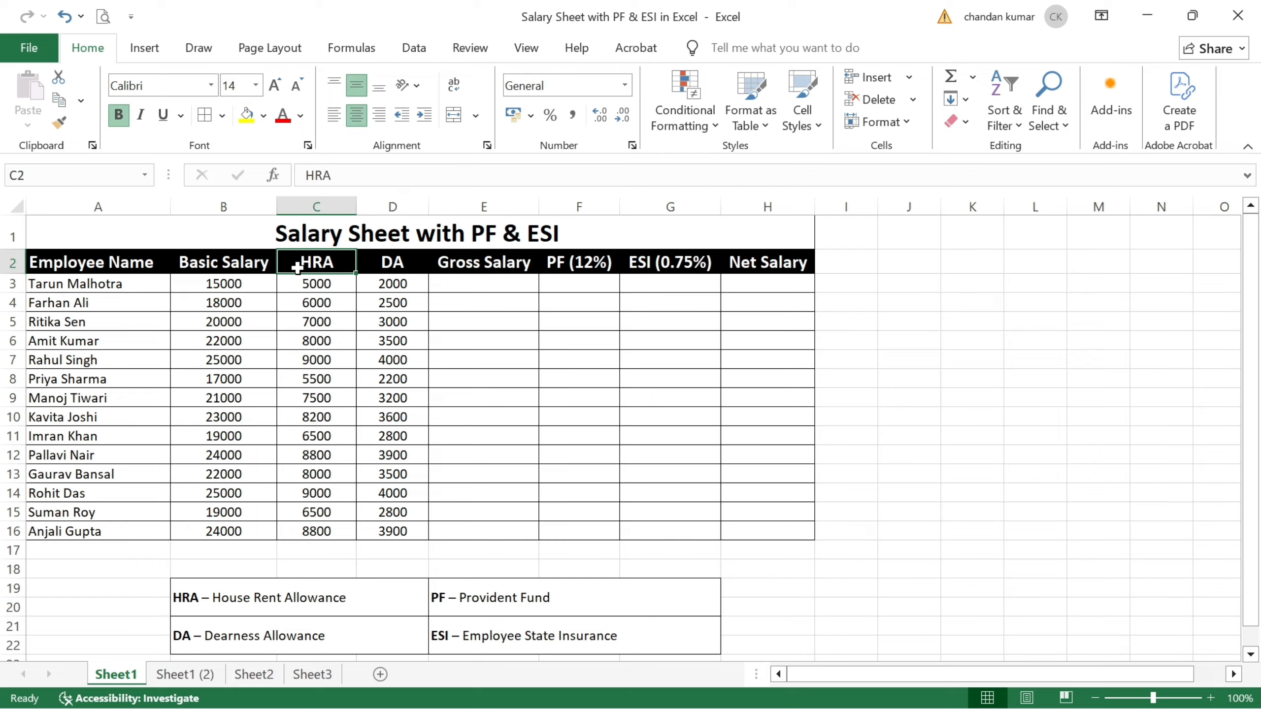
click(376, 263)
Calculate the first employee's gross salary in E3 with =SUM(B3:D3) and fill the formula down through row 16.
click(475, 282)
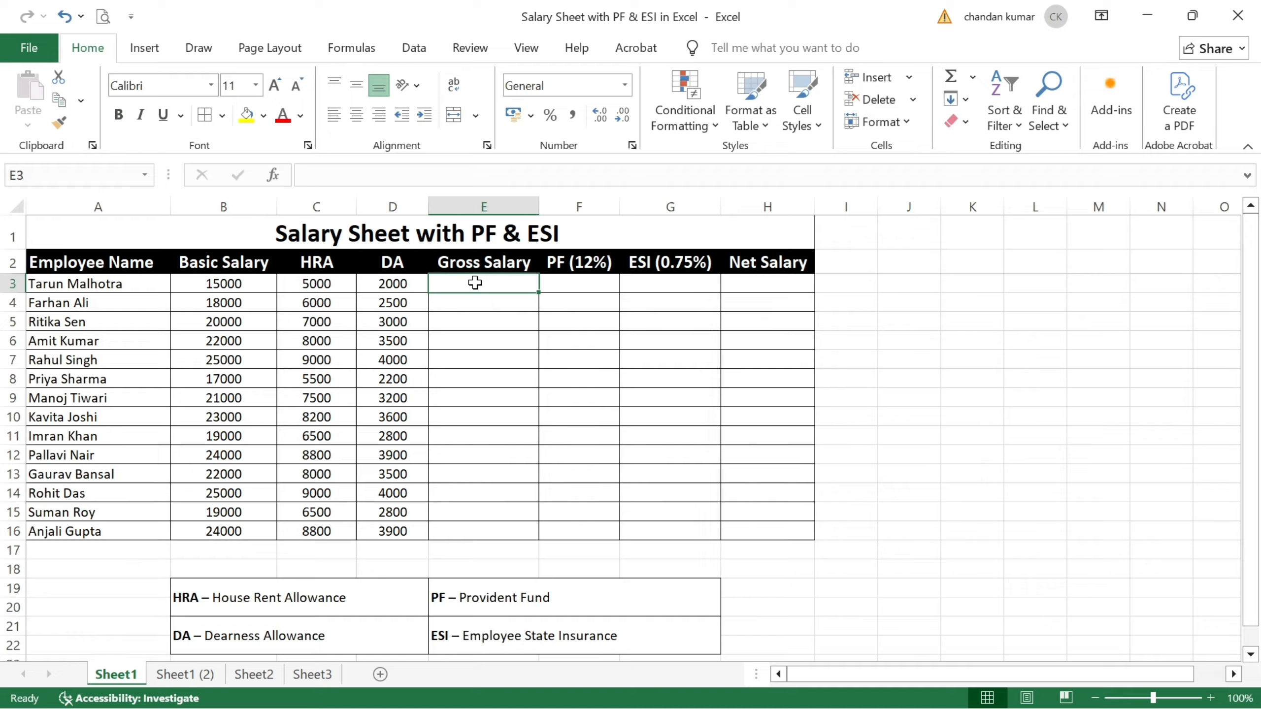
text(=sum)
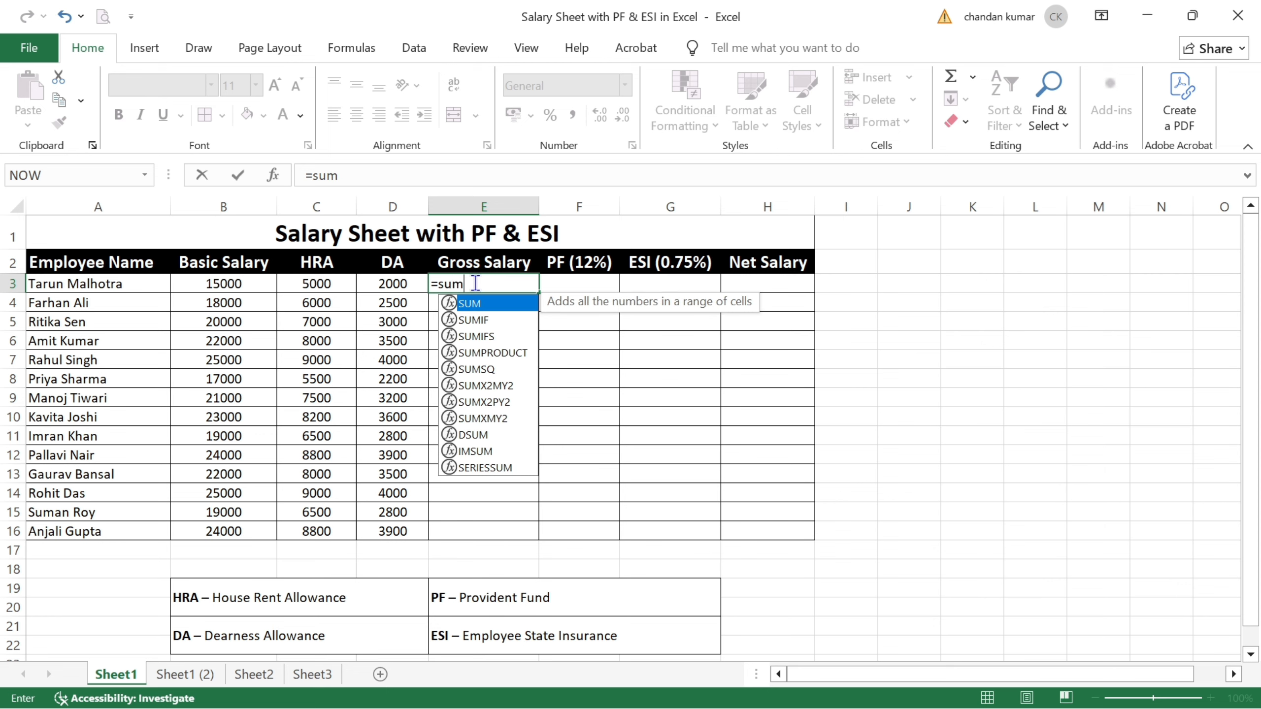
key(Tab)
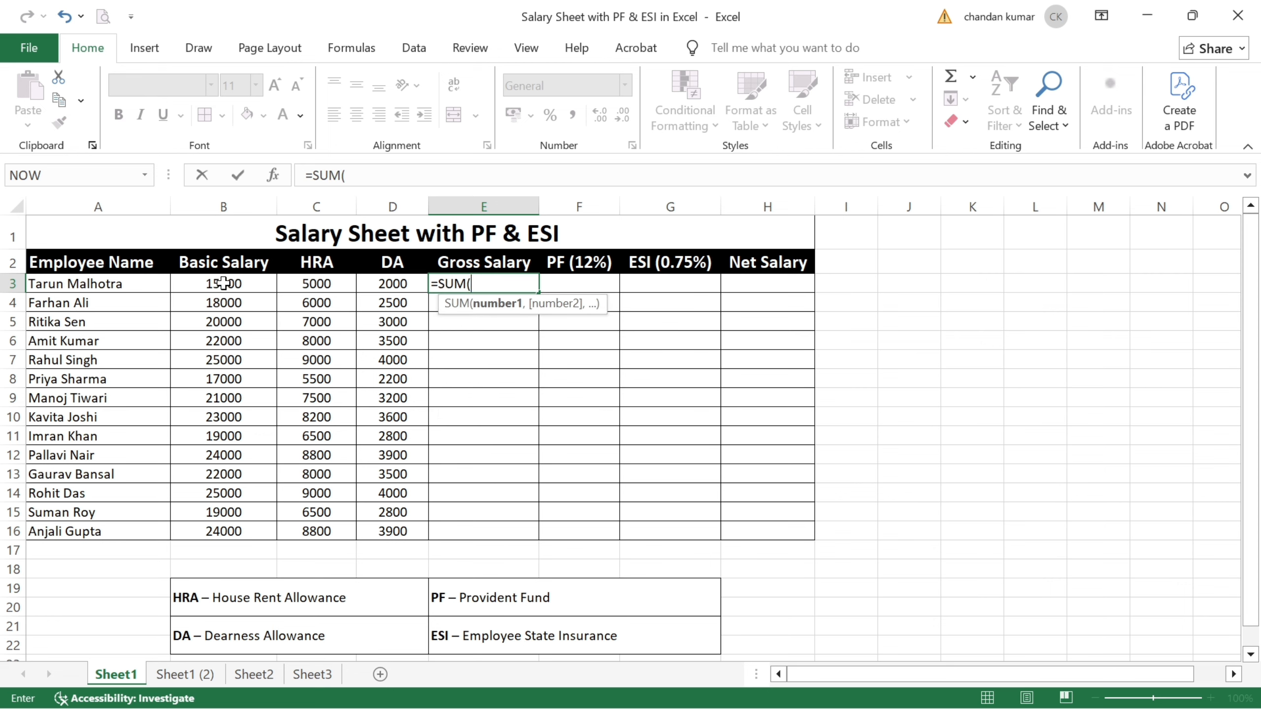
click(261, 283)
drag(261, 283, 384, 285)
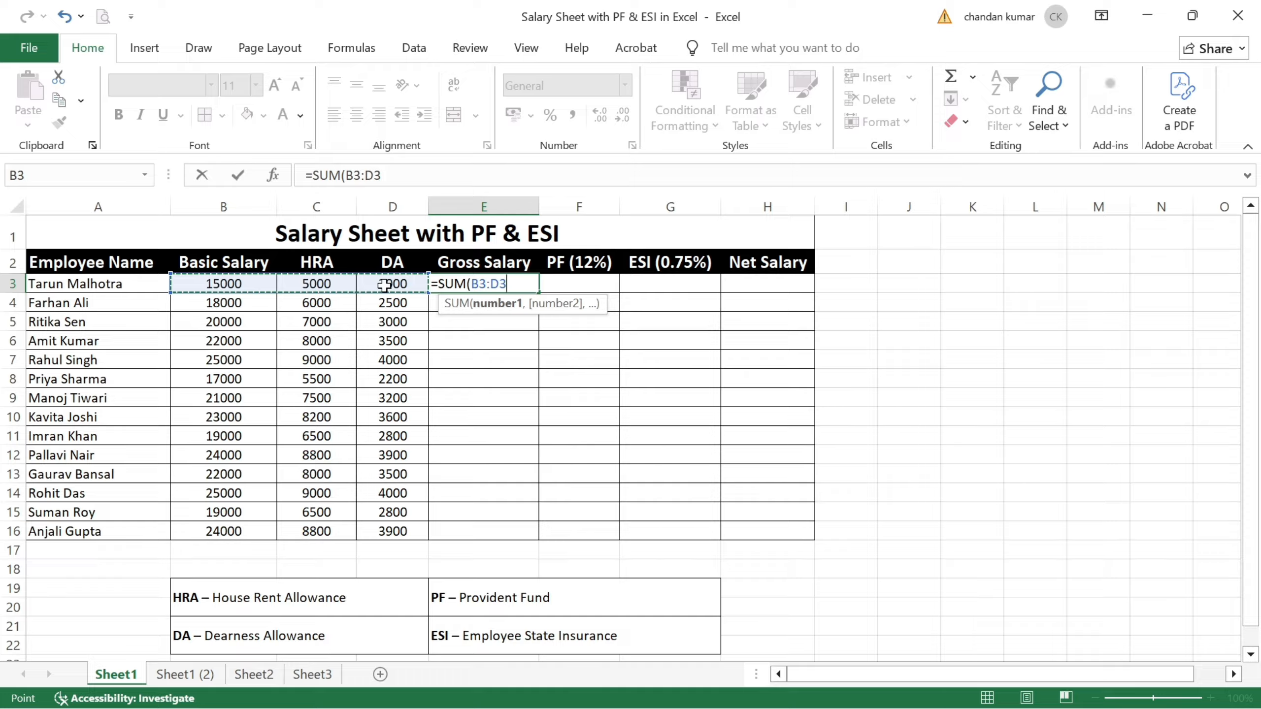
text())
key(Return)
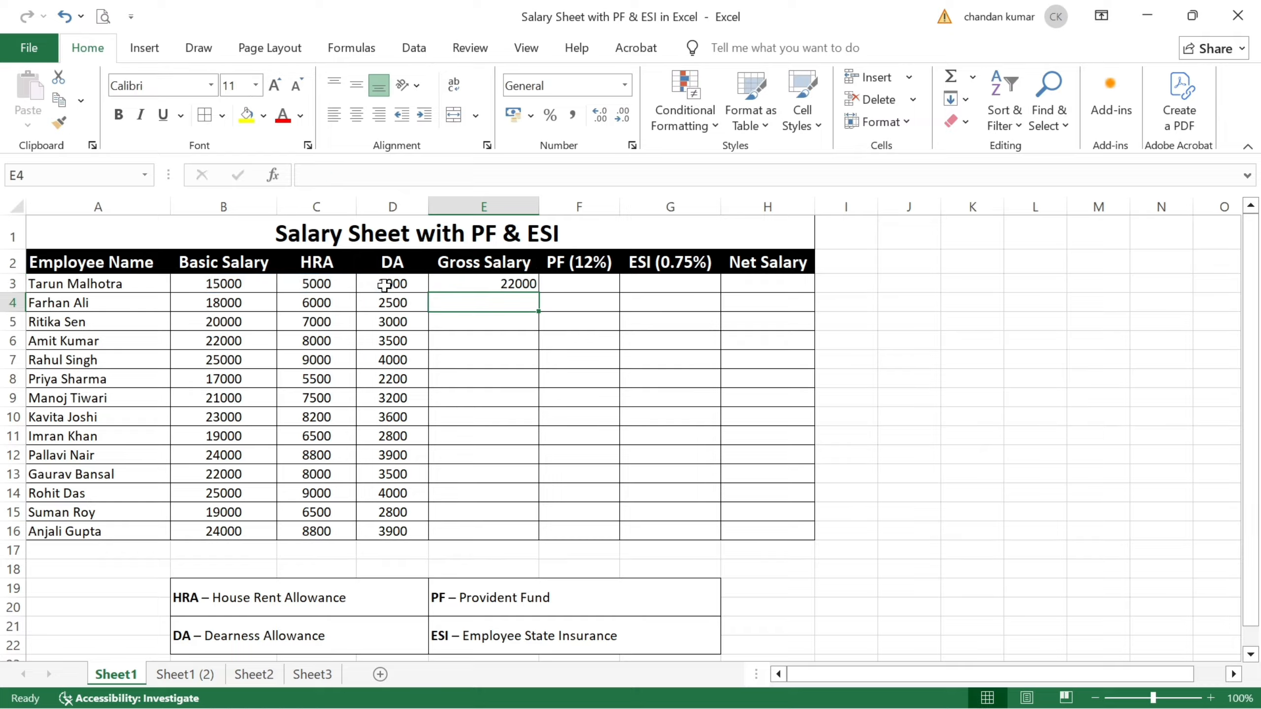
click(497, 278)
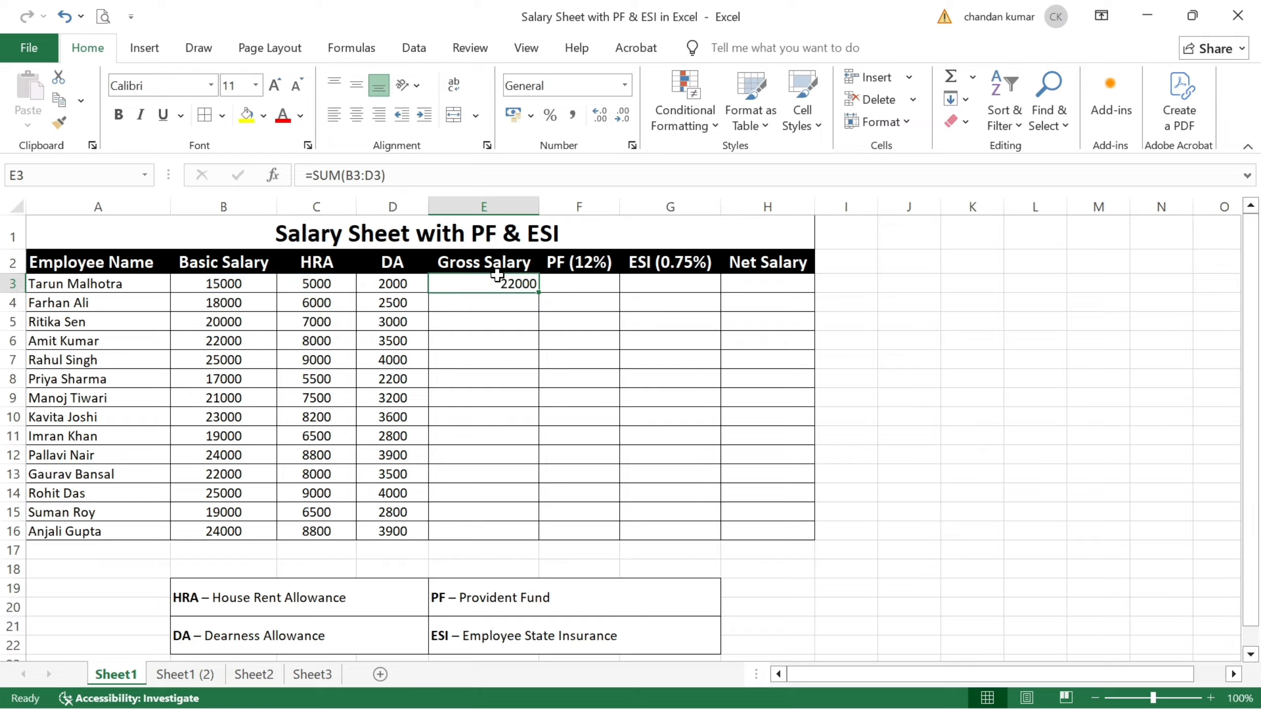
double_click(539, 292)
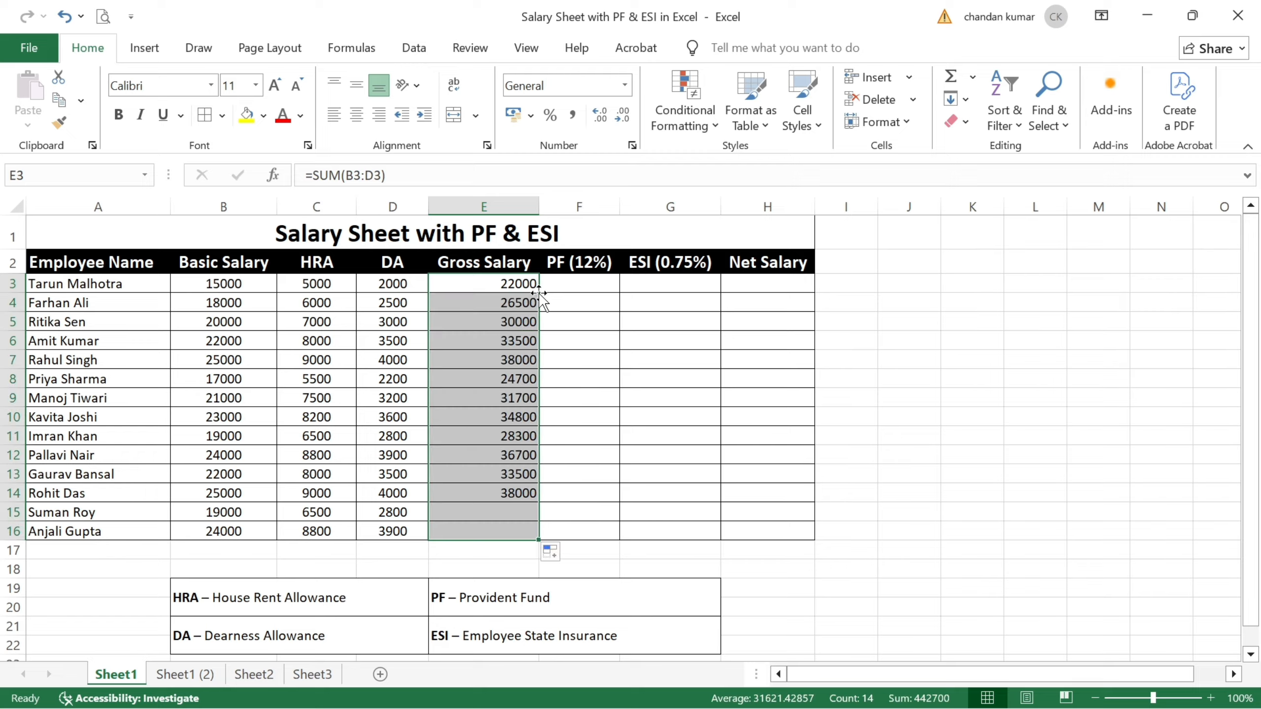
click(569, 284)
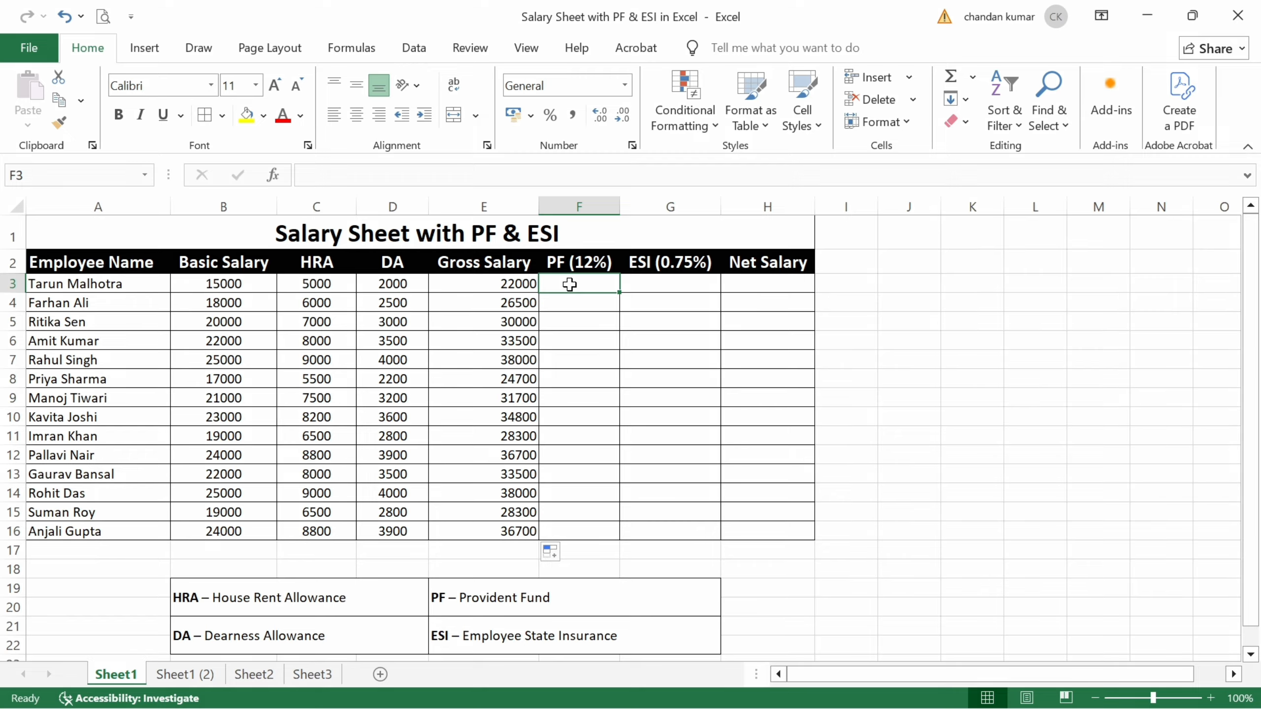
key(ctrl+2)
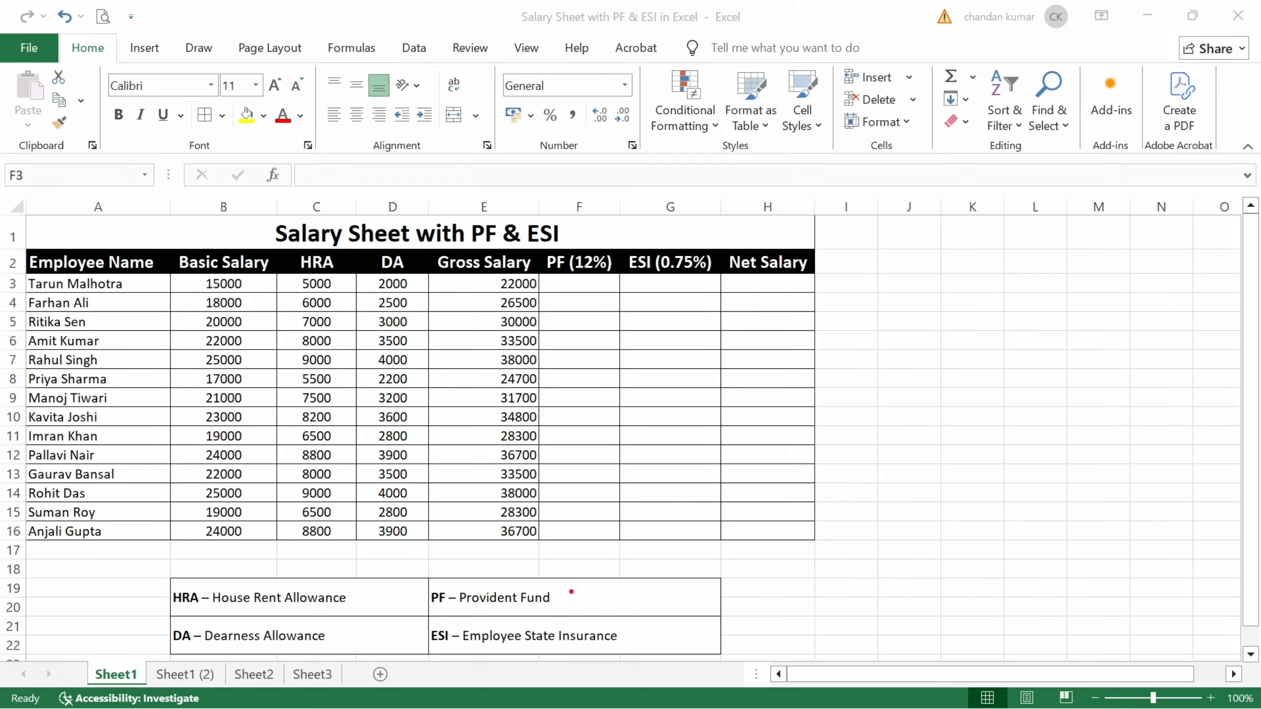
drag(570, 593, 654, 537)
drag(576, 289, 622, 281)
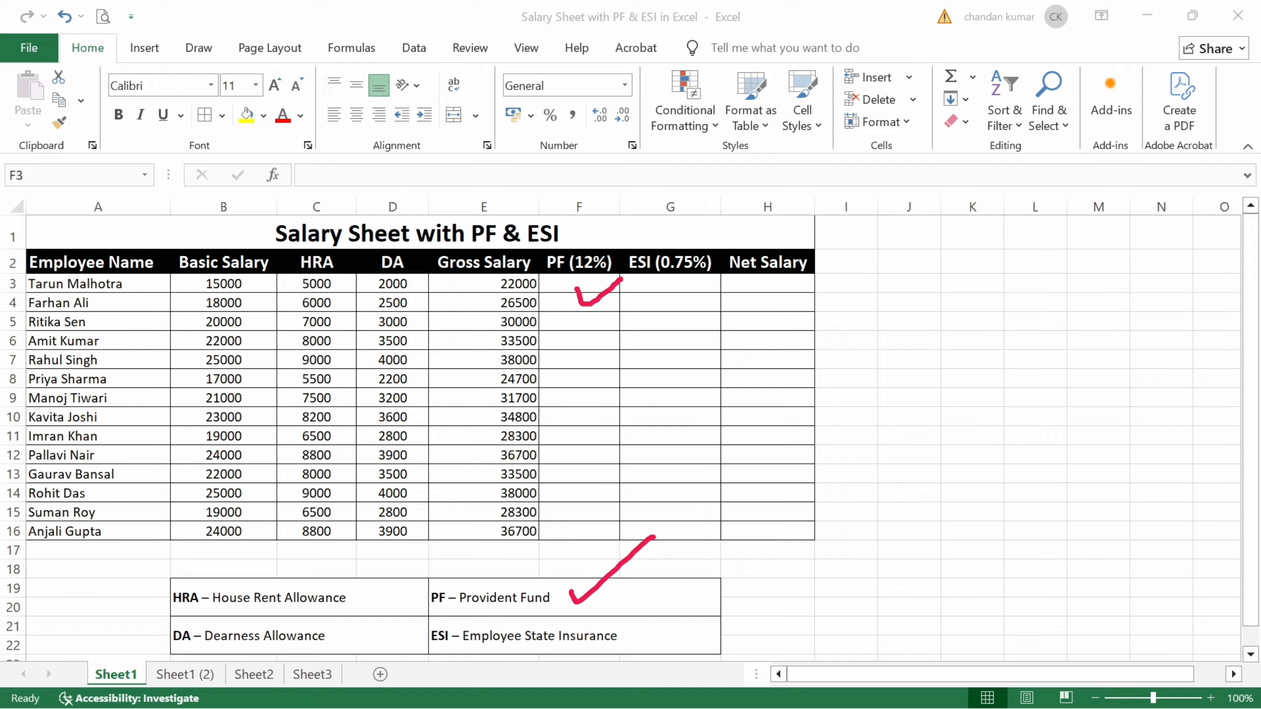
drag(588, 237, 631, 225)
mouse_move(598, 323)
mouse_down()
mouse_move(615, 333)
mouse_move(636, 314)
mouse_up()
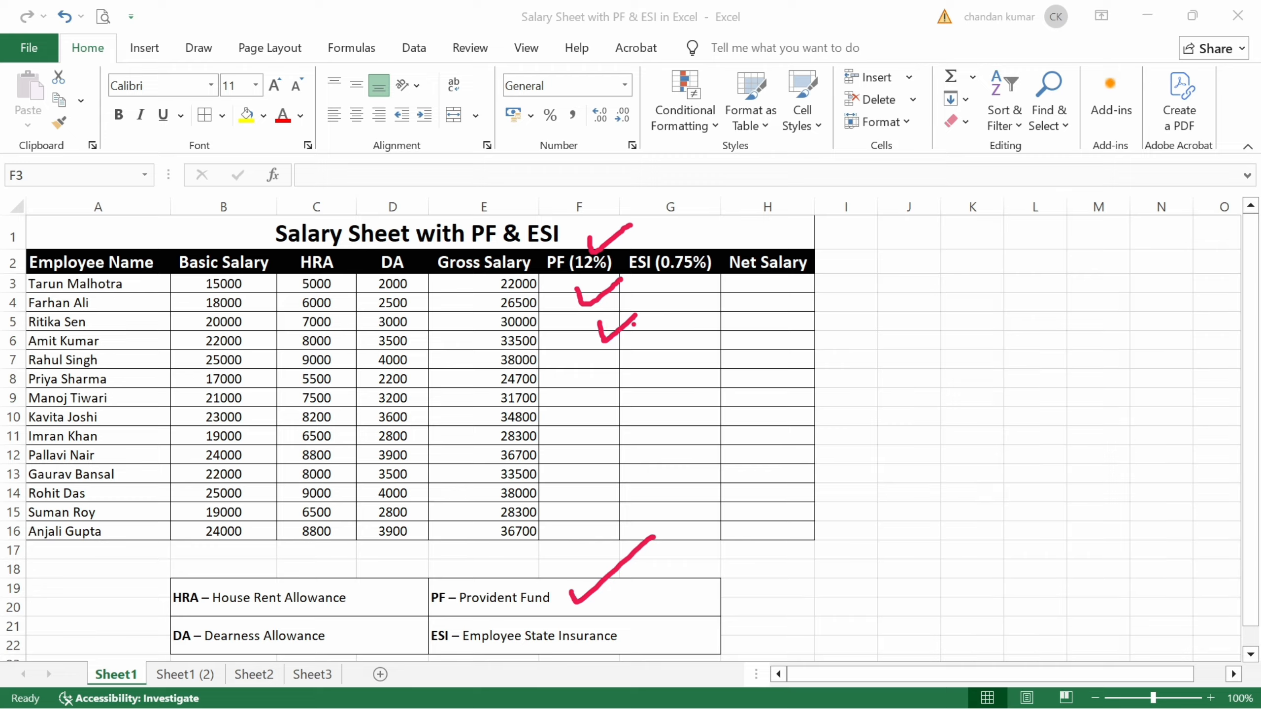
mouse_move(579, 364)
mouse_down()
mouse_move(588, 391)
mouse_move(636, 343)
mouse_up()
key(ctrl+z)
key(e)
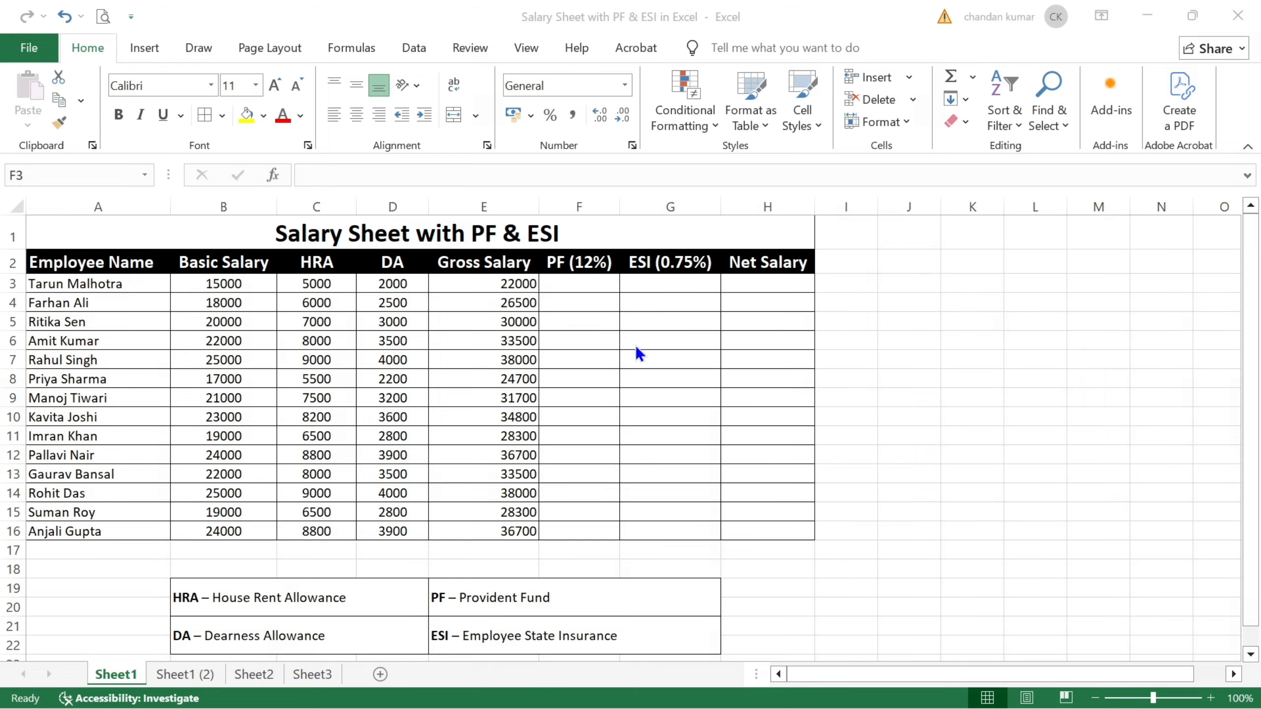
Calculate the first employee's PF in F3 with =B3*12% and fill the formula down through row 16.
click(580, 284)
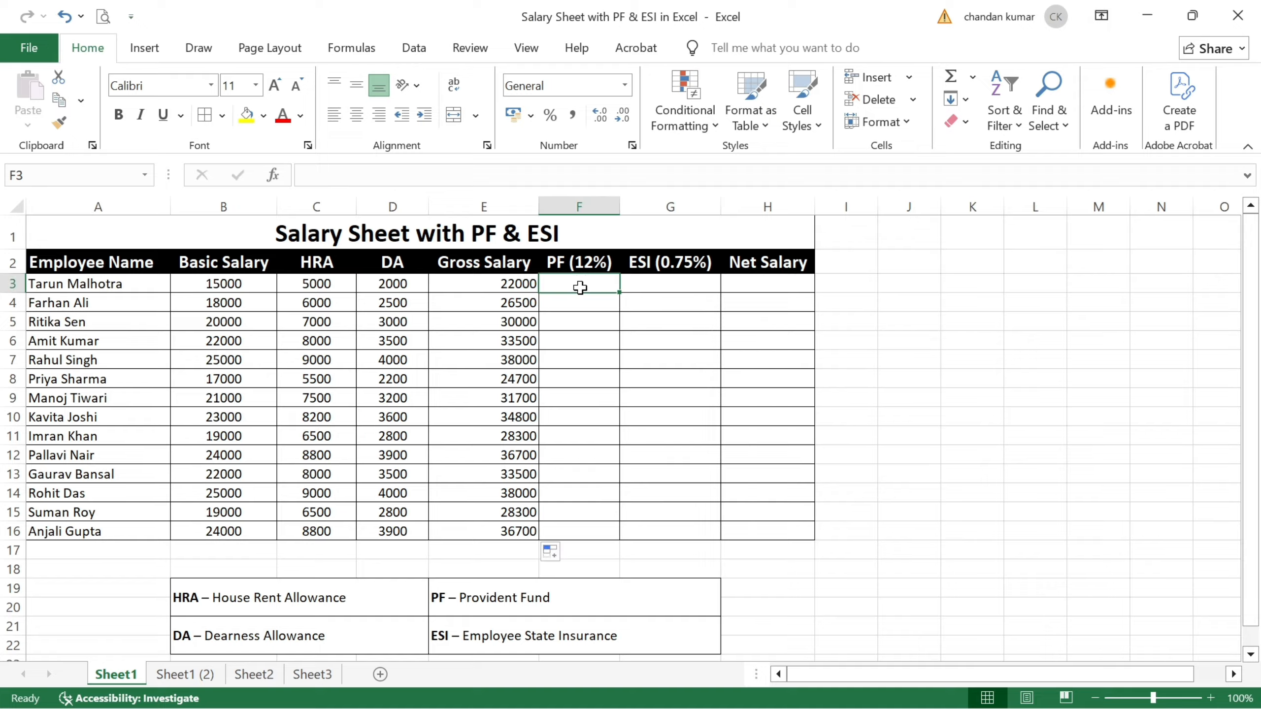
text(=)
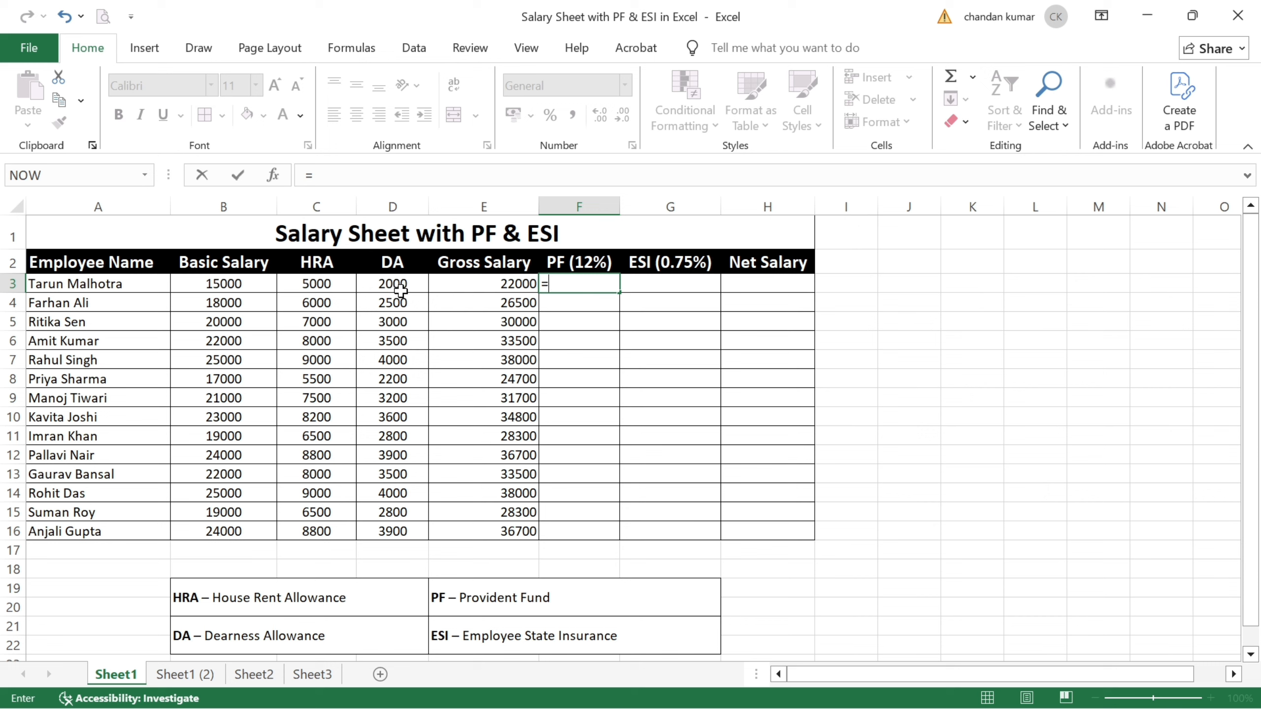
click(244, 281)
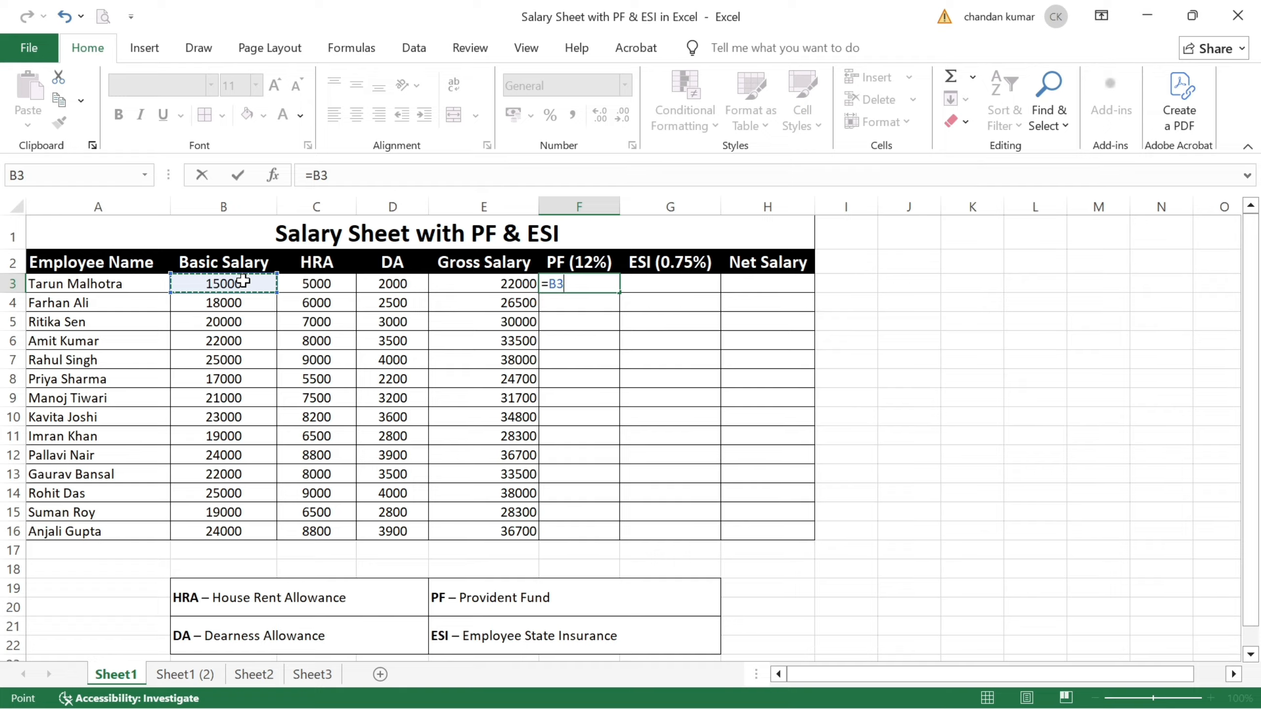
text(*12%)
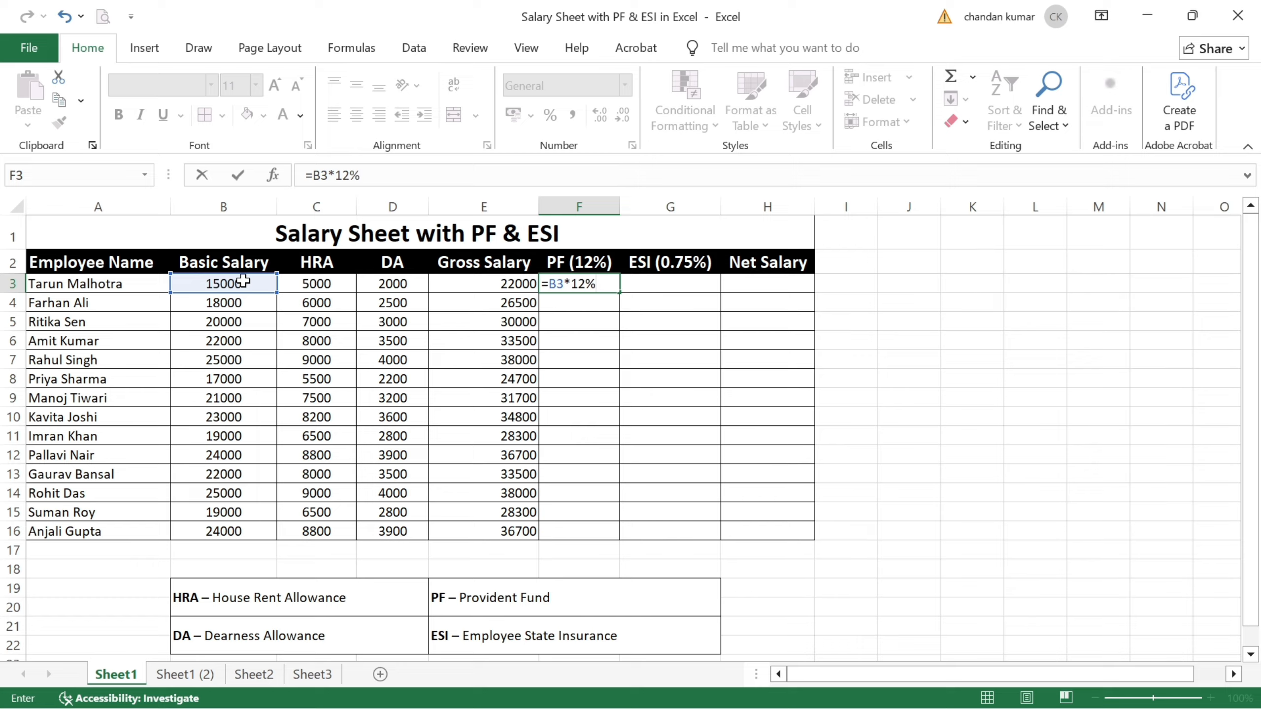
key(Return)
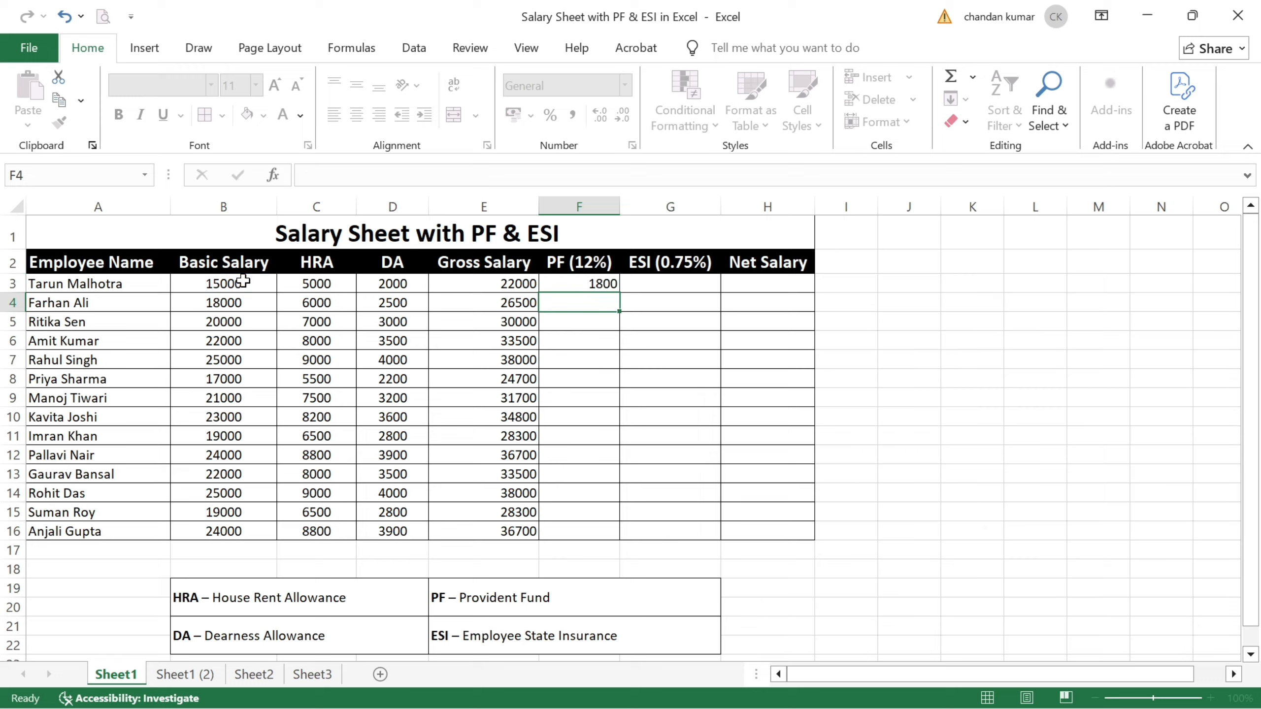
click(571, 284)
double_click(620, 293)
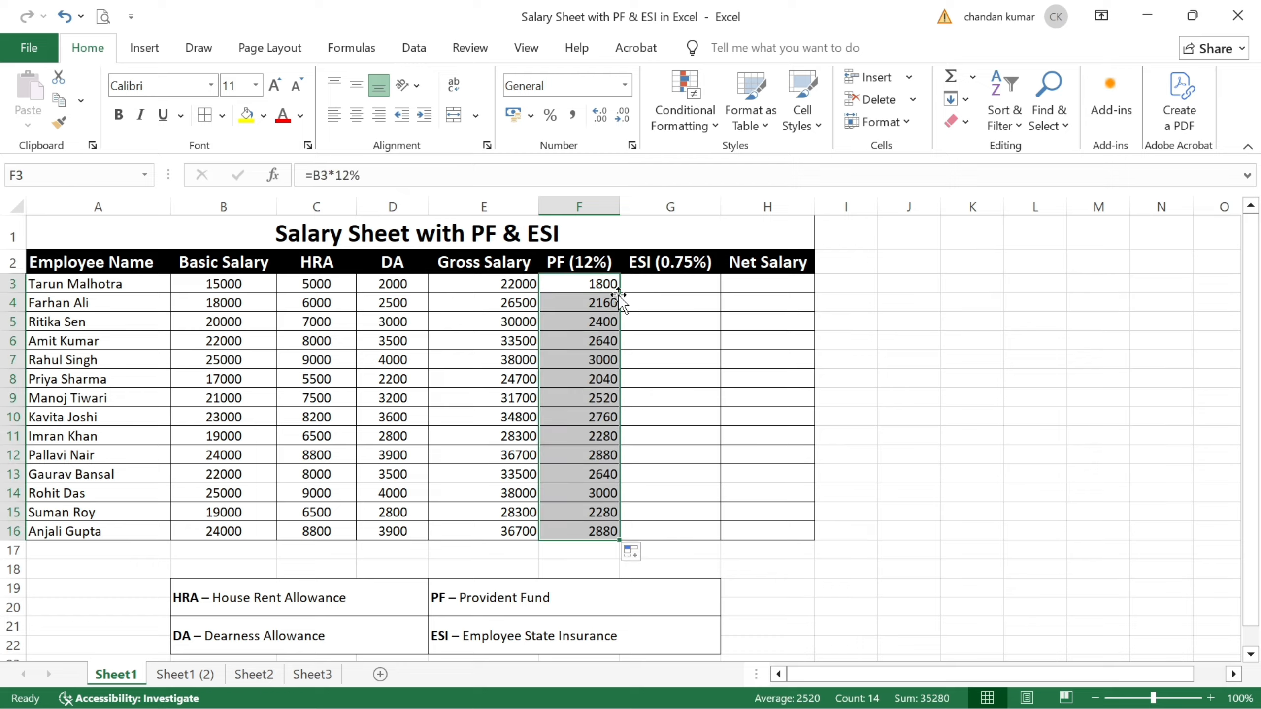
click(651, 290)
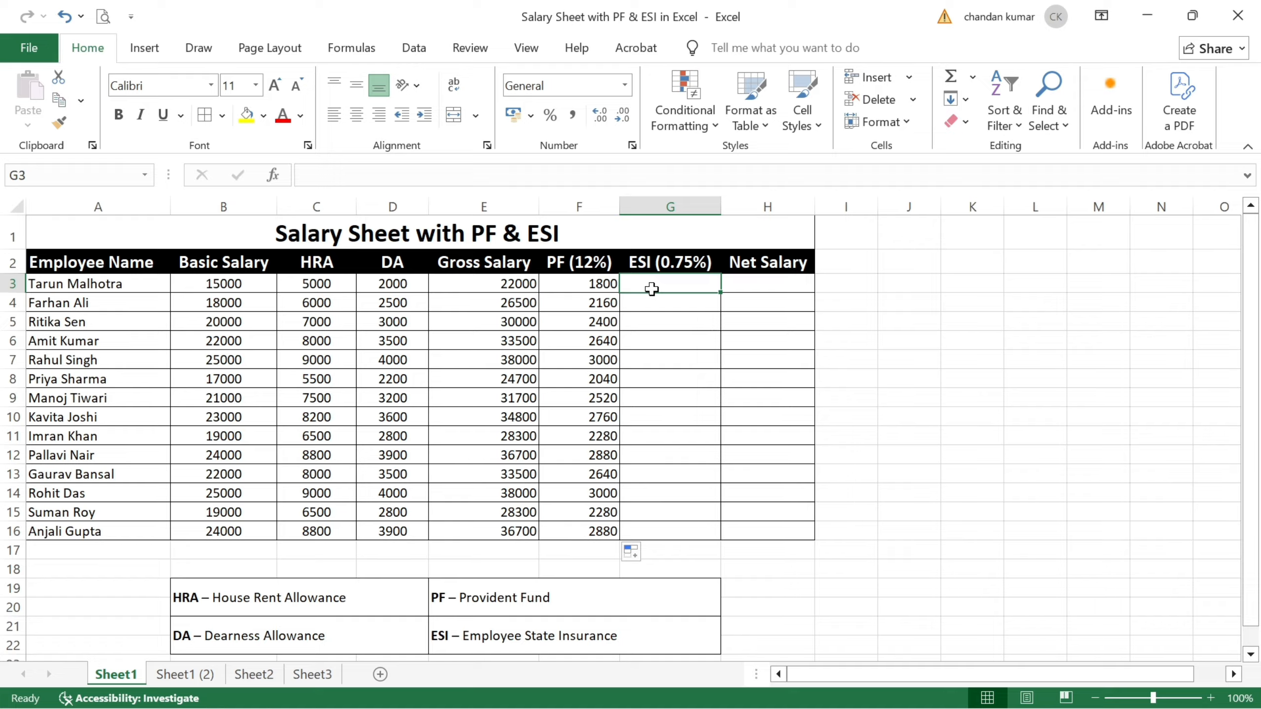
key(ctrl+2)
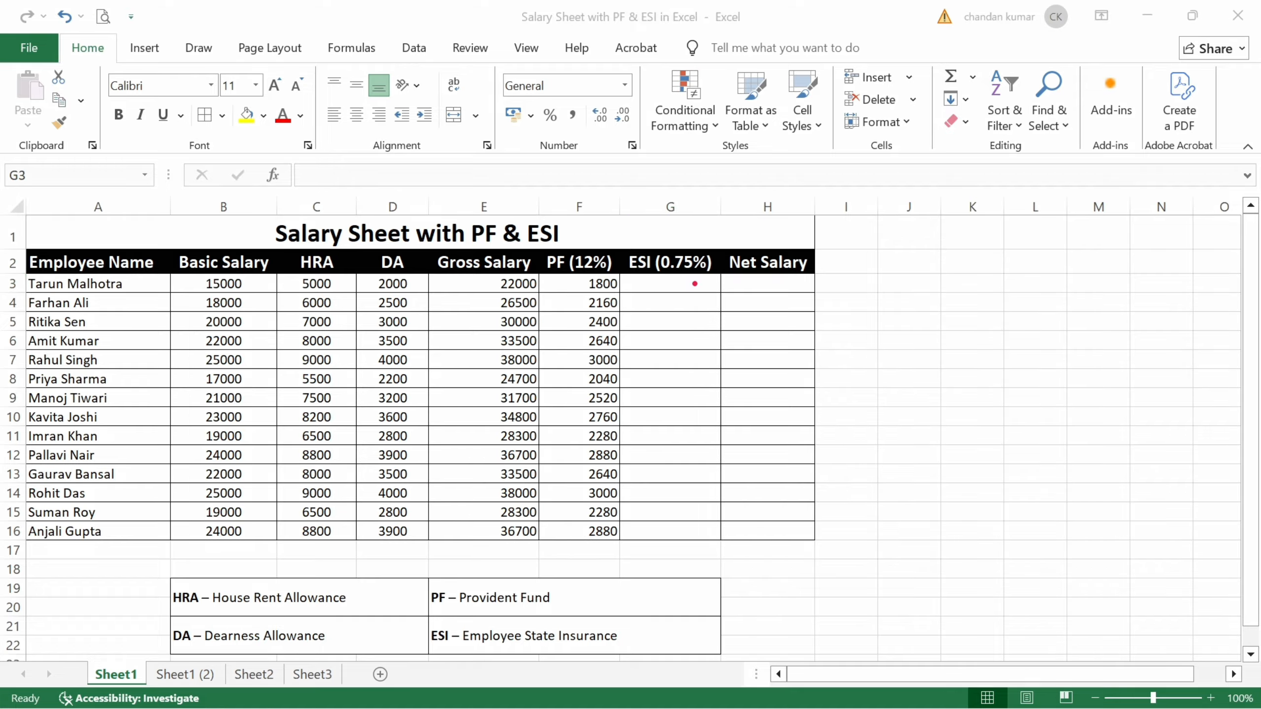
drag(695, 285, 751, 247)
drag(641, 637, 694, 604)
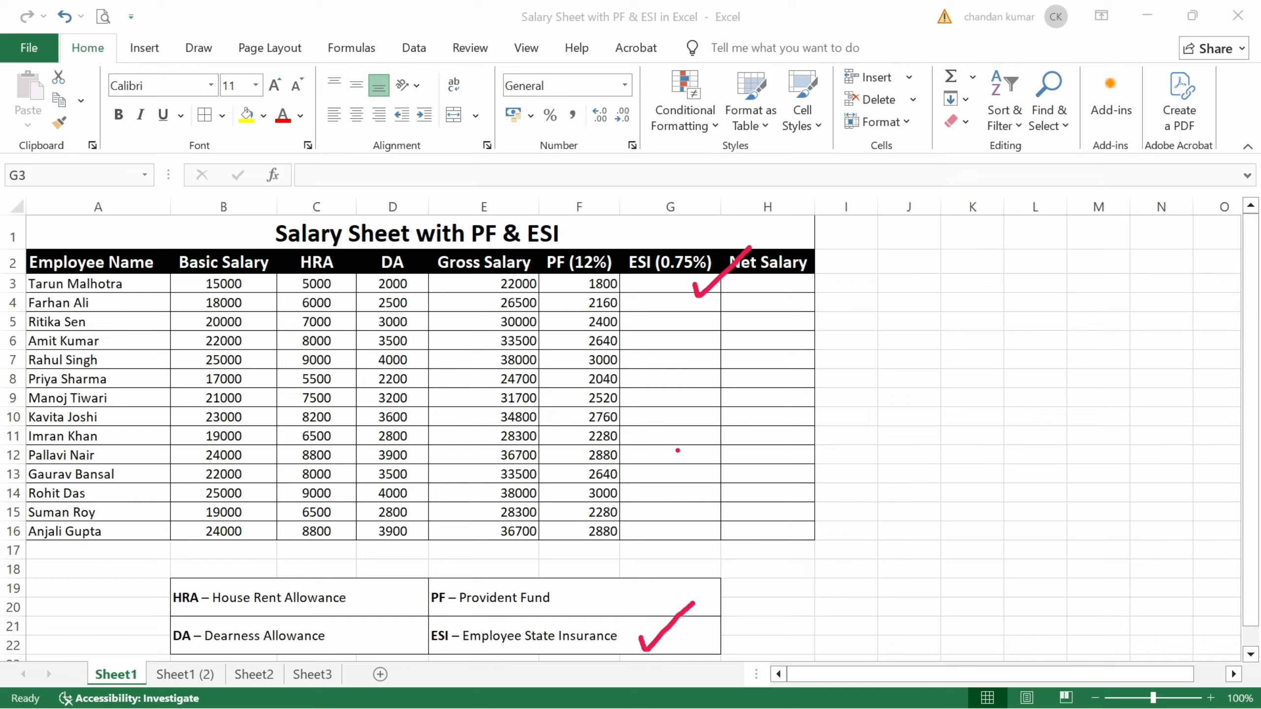
drag(678, 311, 721, 300)
mouse_move(480, 281)
mouse_down()
mouse_move(484, 300)
mouse_move(555, 237)
mouse_up()
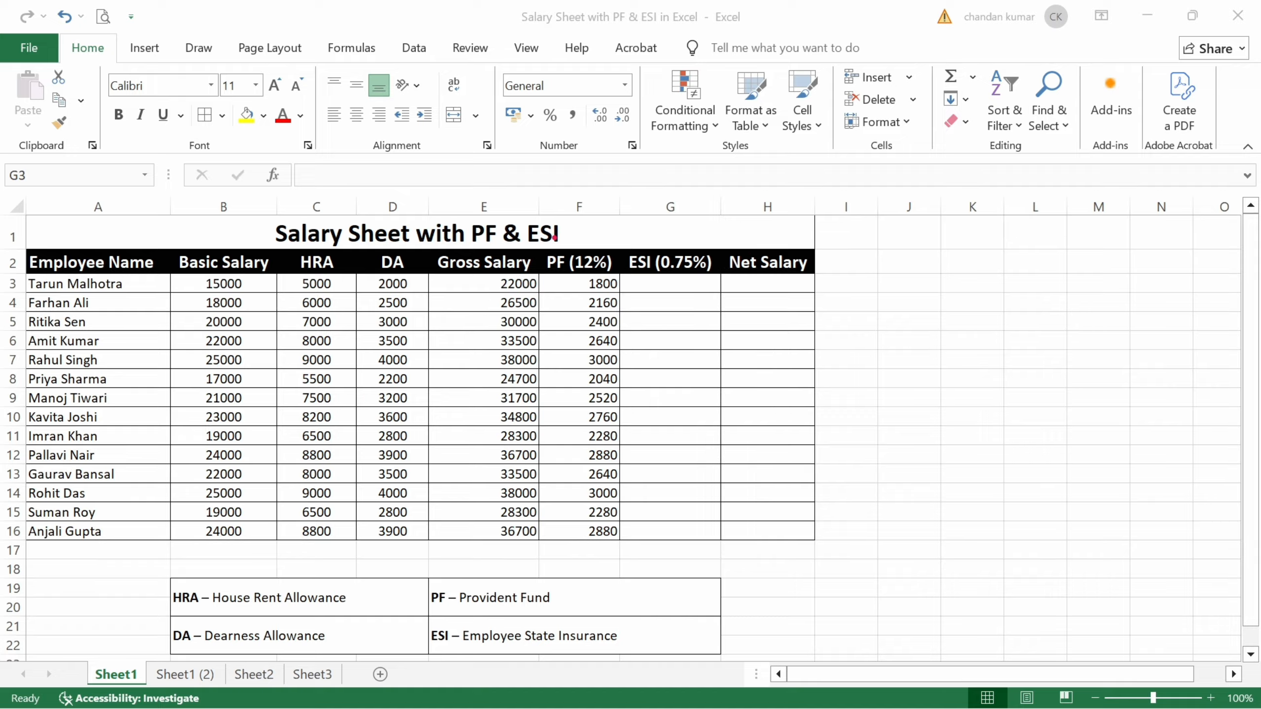
Calculate the first employee's ESI in G3 with =E3*0.75% and fill the formula down through row 16.
click(670, 284)
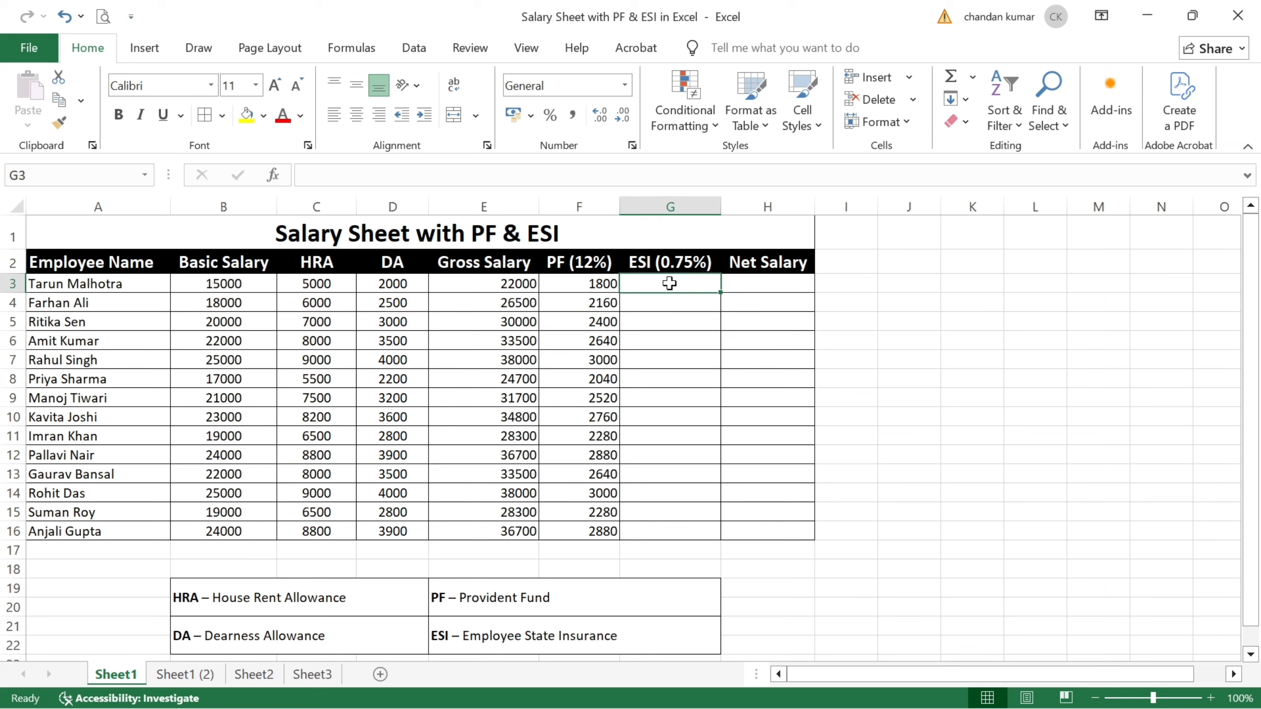
text(=)
click(509, 285)
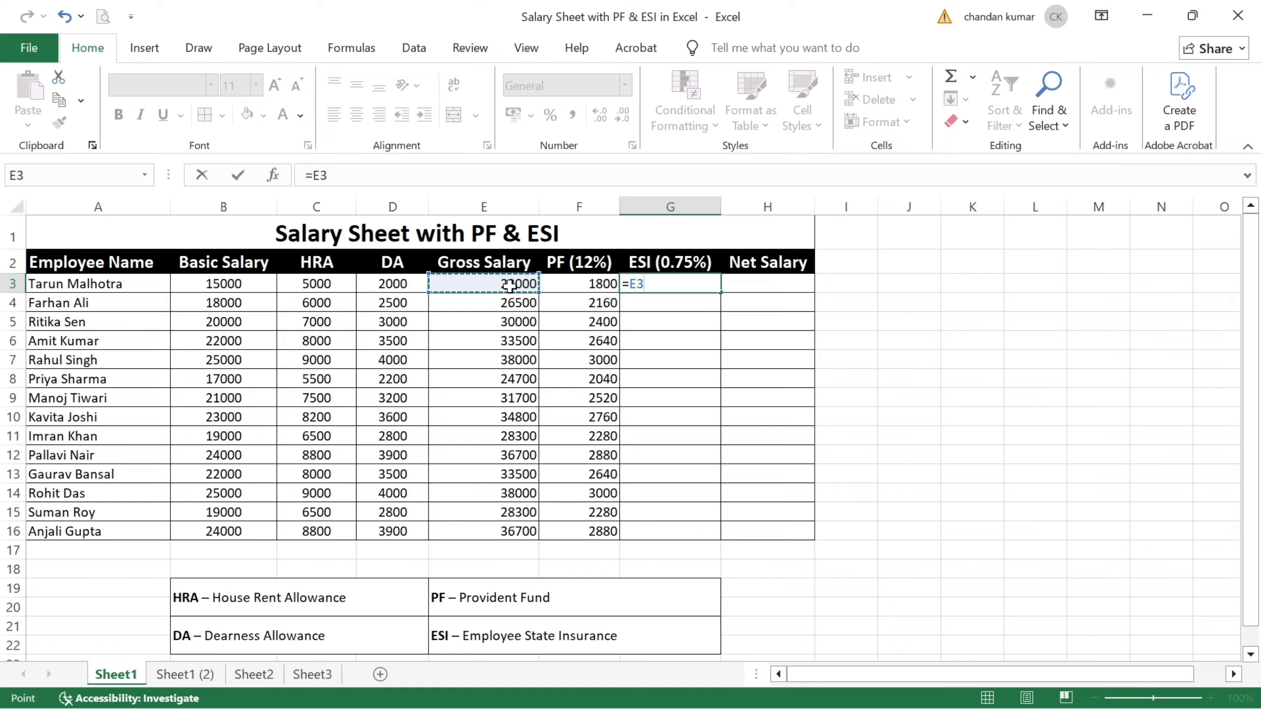
text(*0.75)
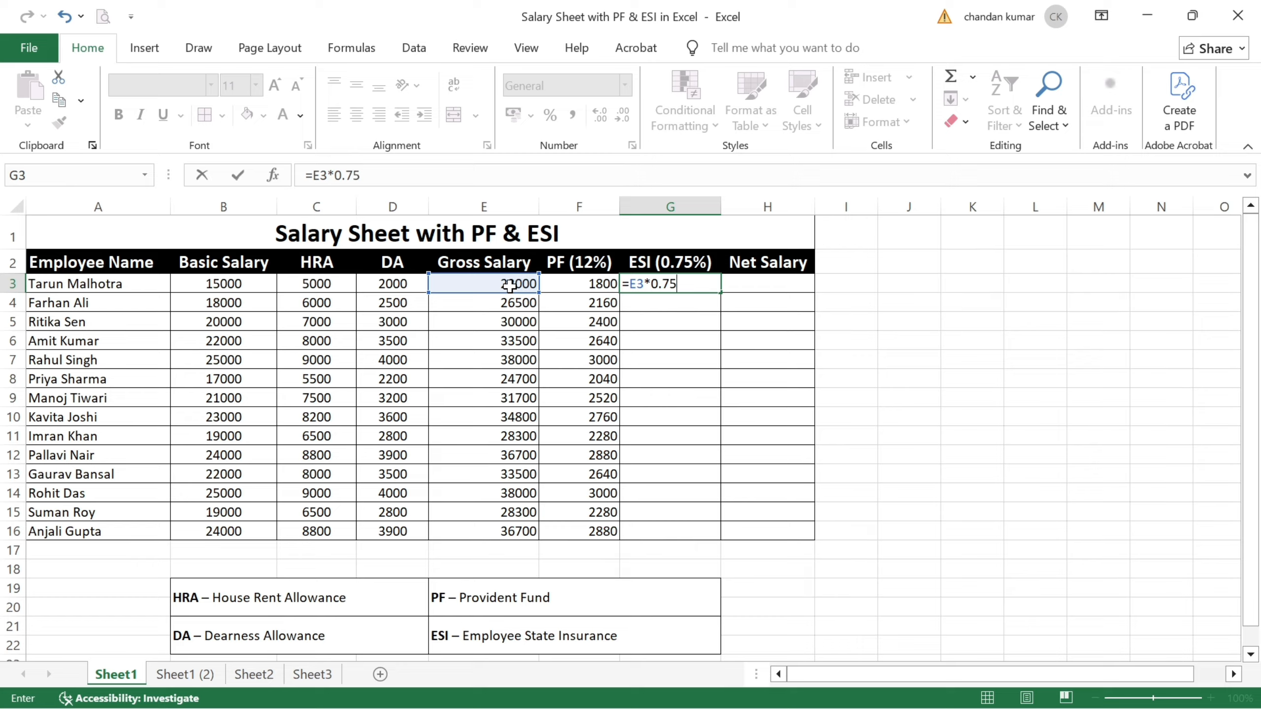
text(%)
key(Return)
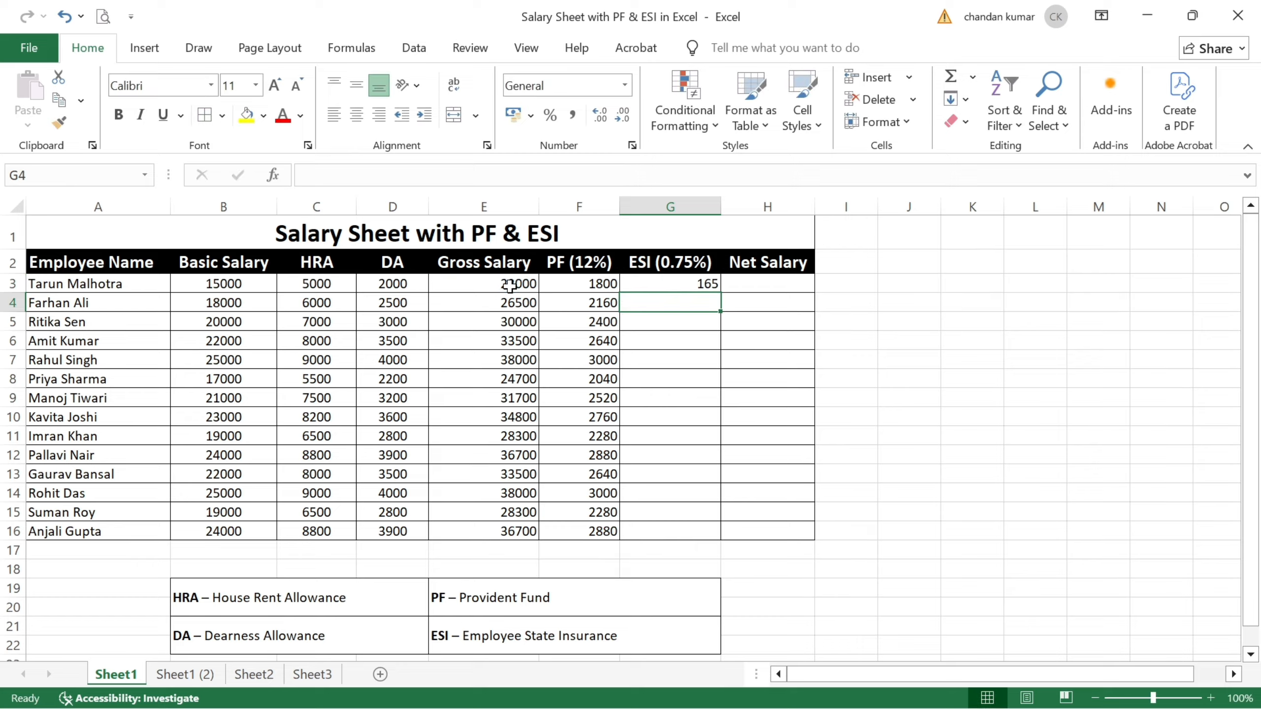
click(705, 284)
double_click(720, 293)
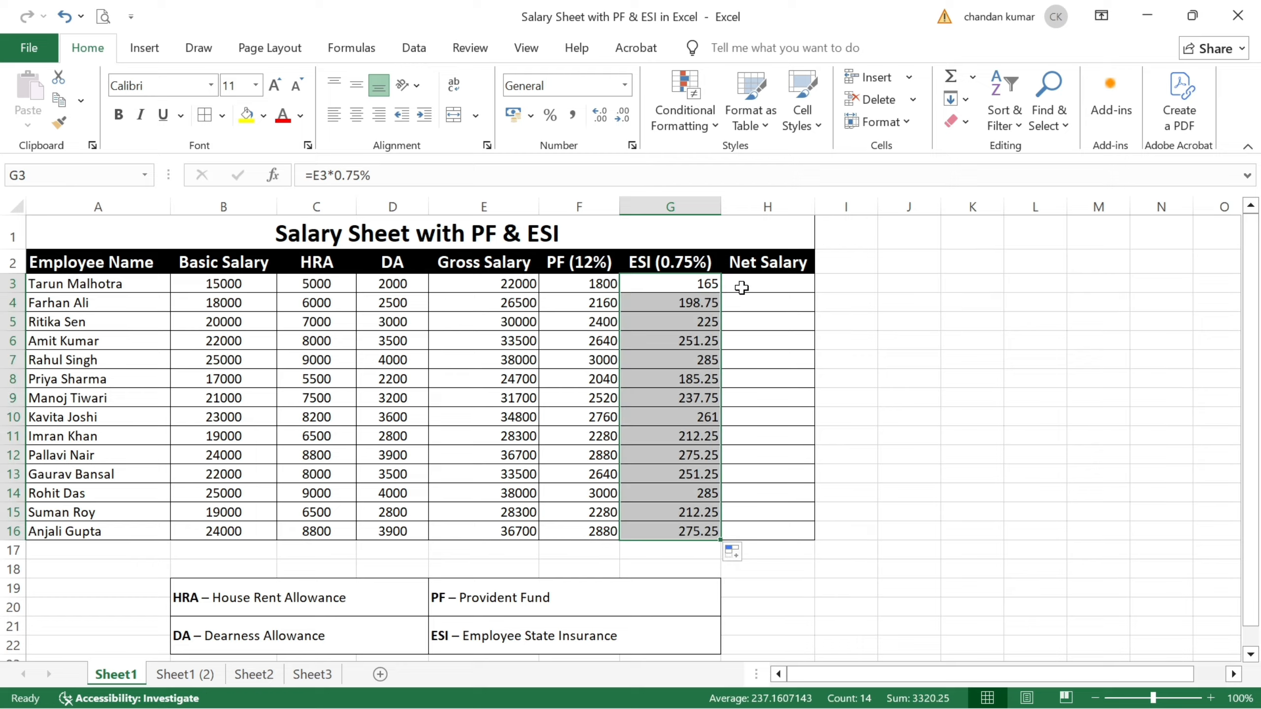
click(744, 287)
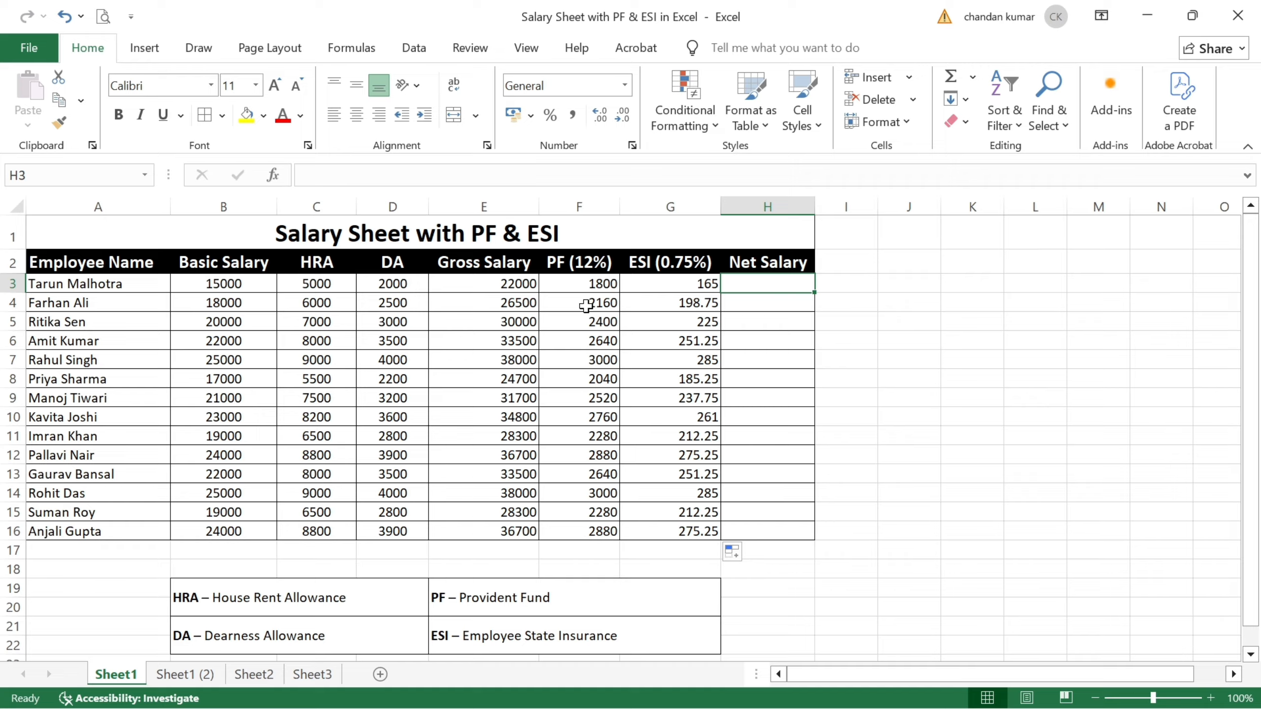
click(569, 282)
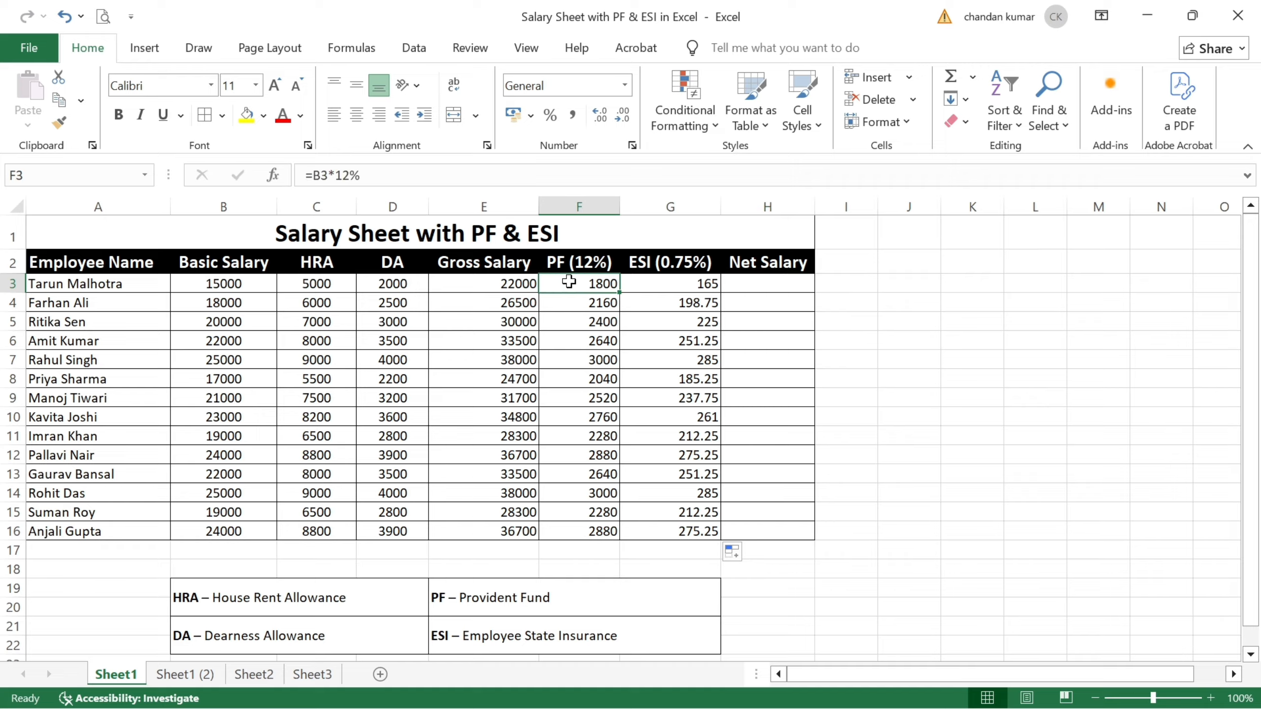
click(652, 287)
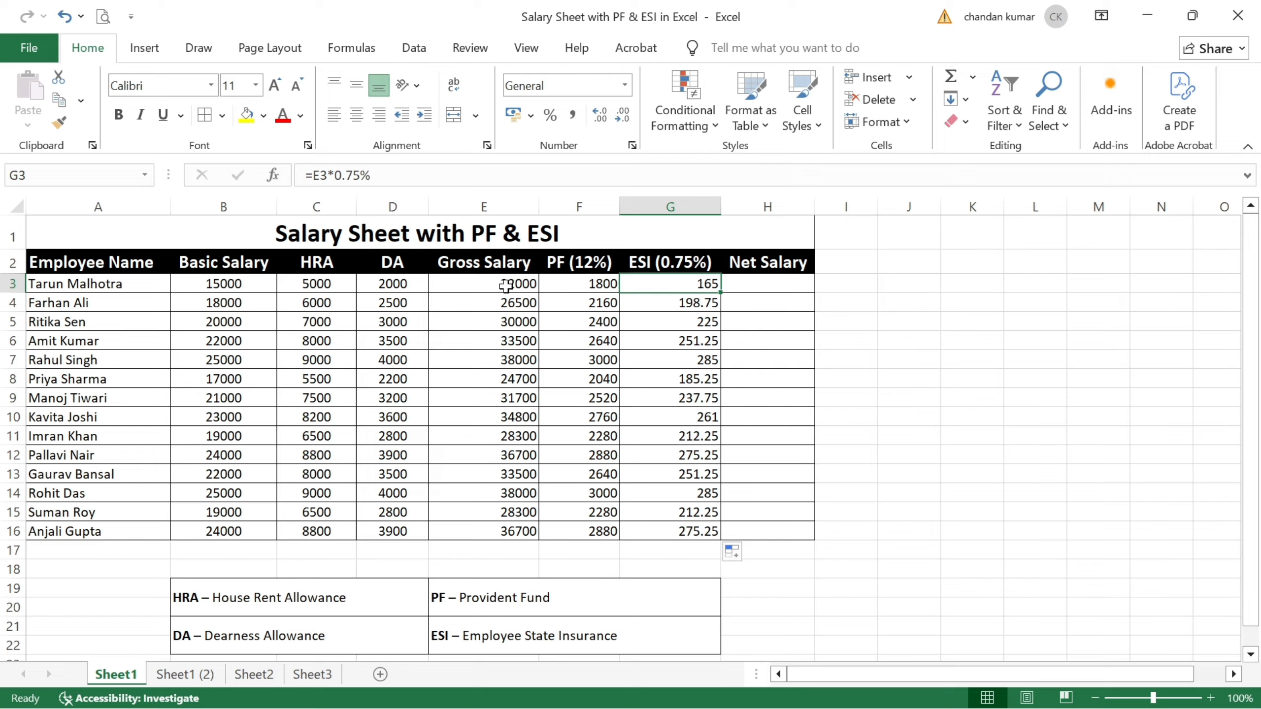
click(490, 281)
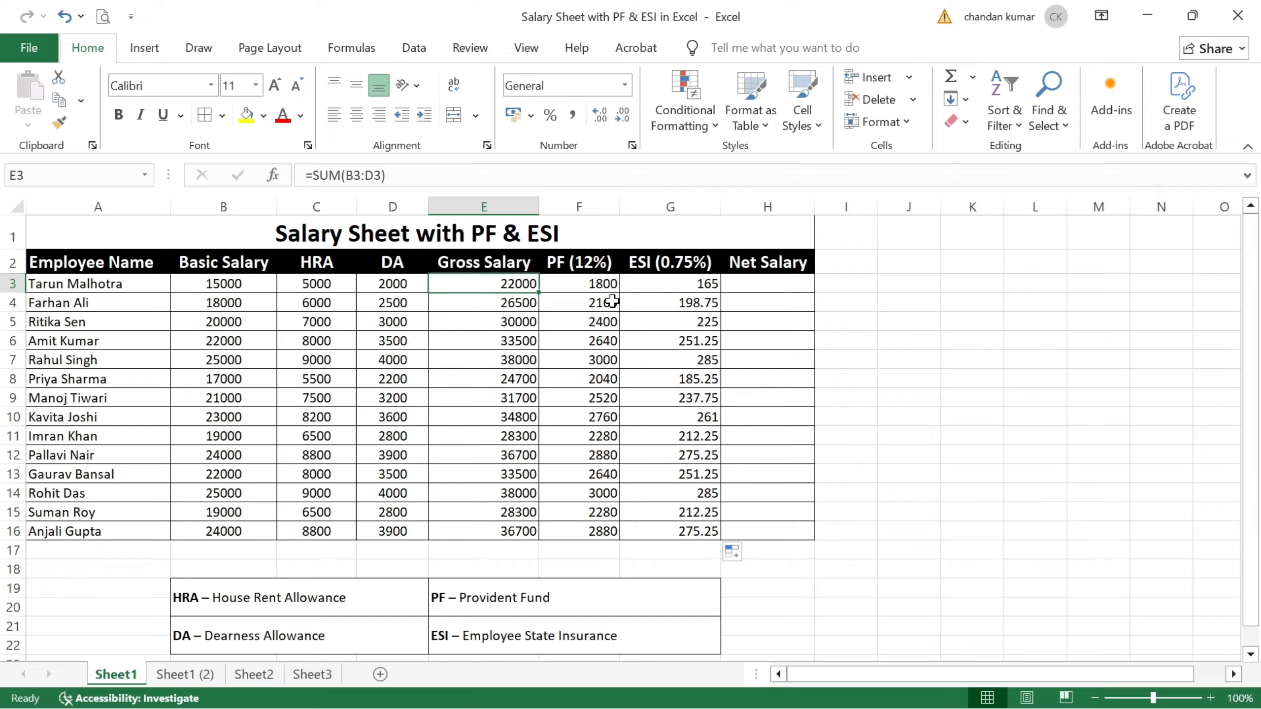
Calculate the first employee's net salary in H3 with =E3-(F3+G3) and fill the formula down through row 16.
click(759, 288)
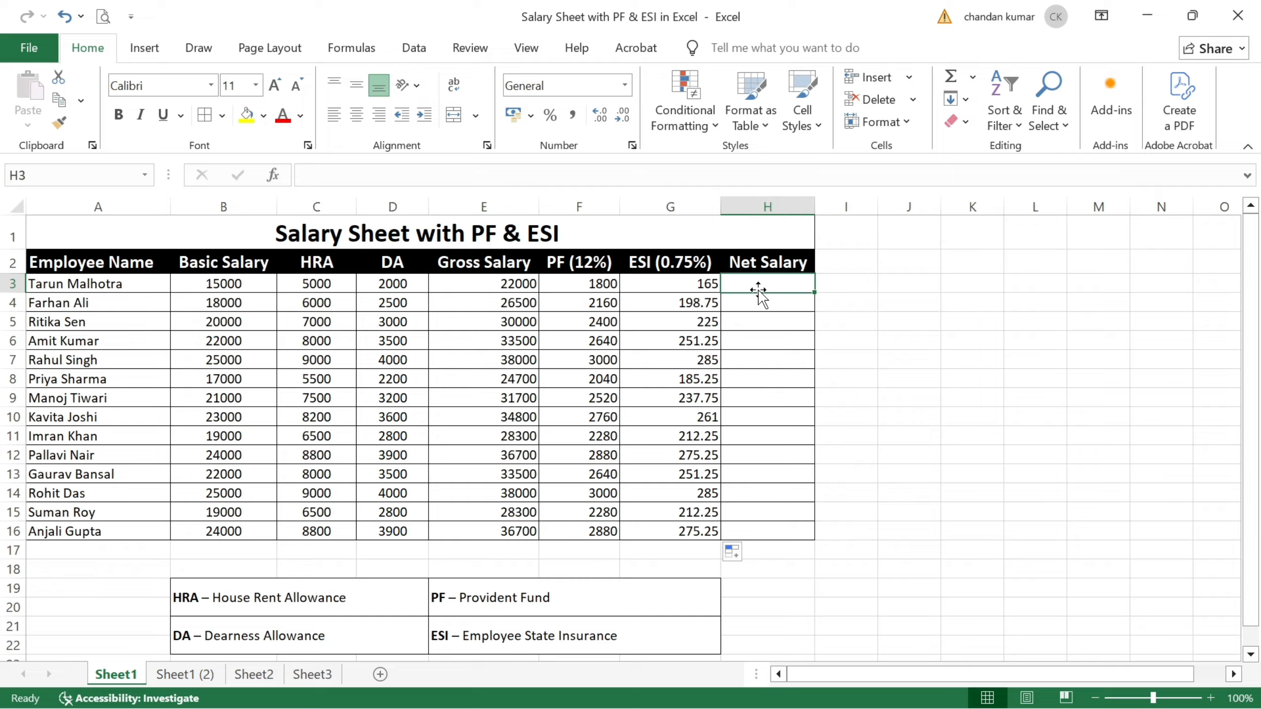
text(=)
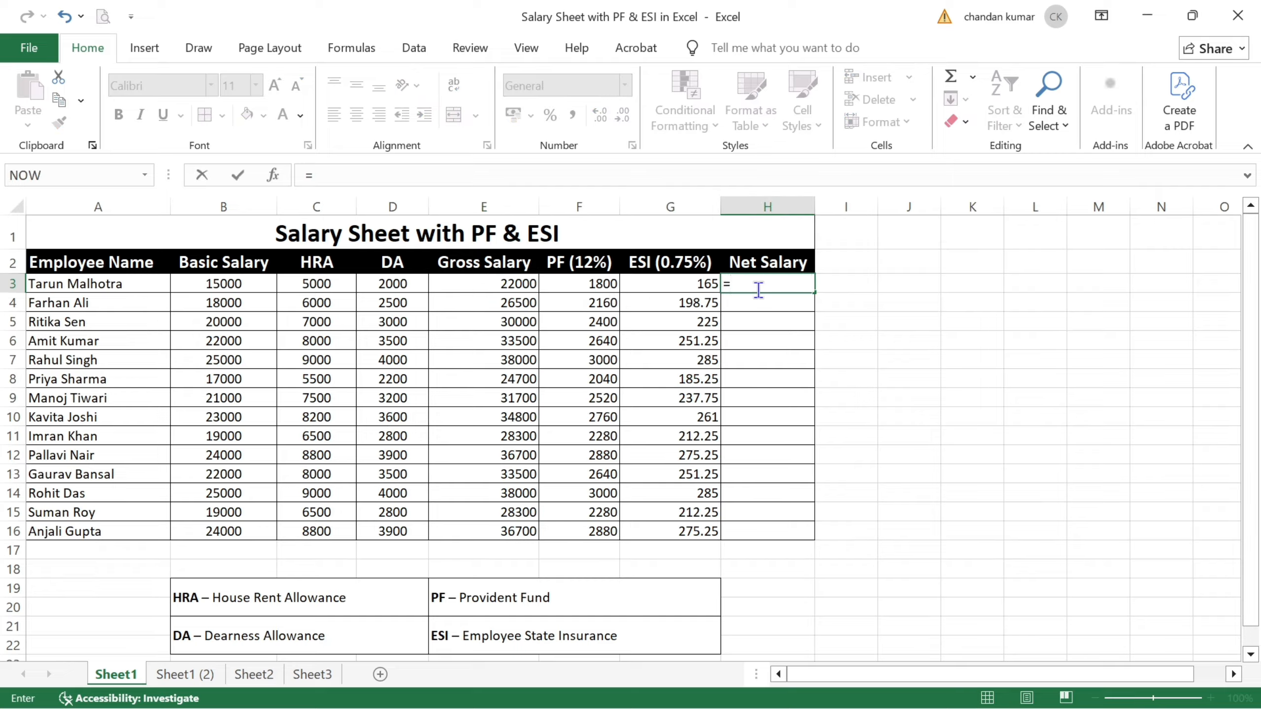
click(477, 282)
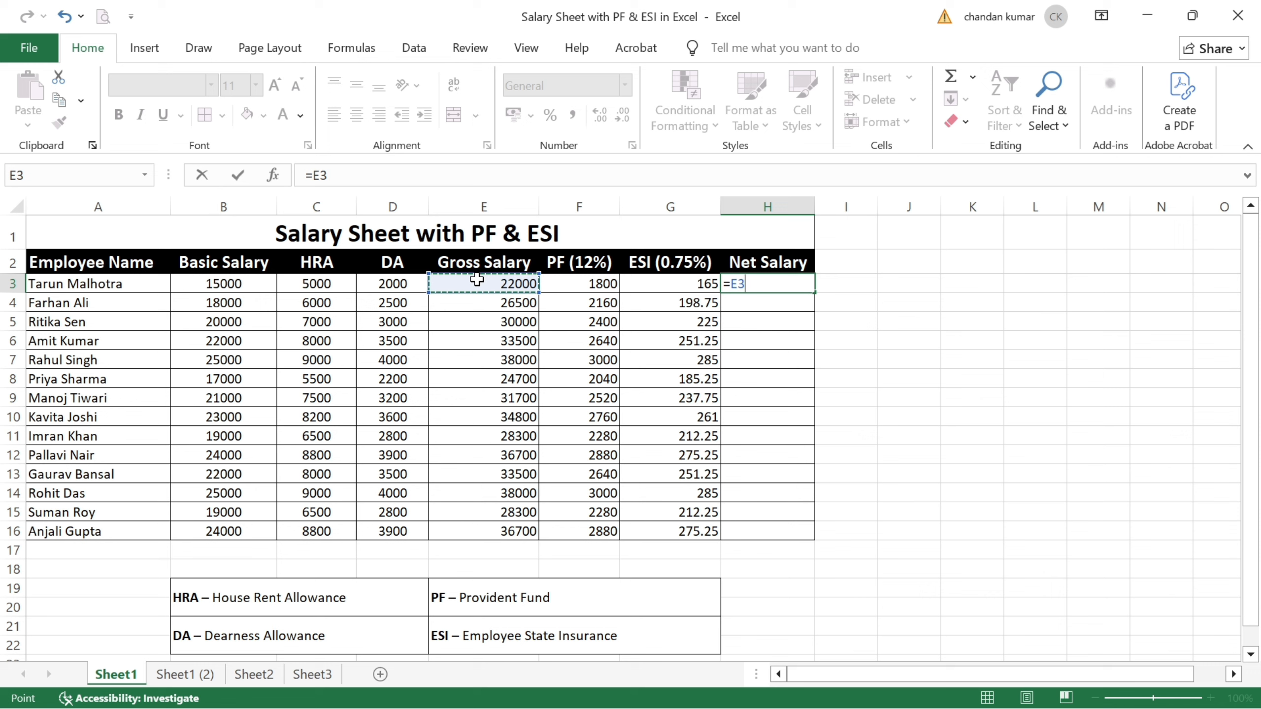
text(-()
click(567, 287)
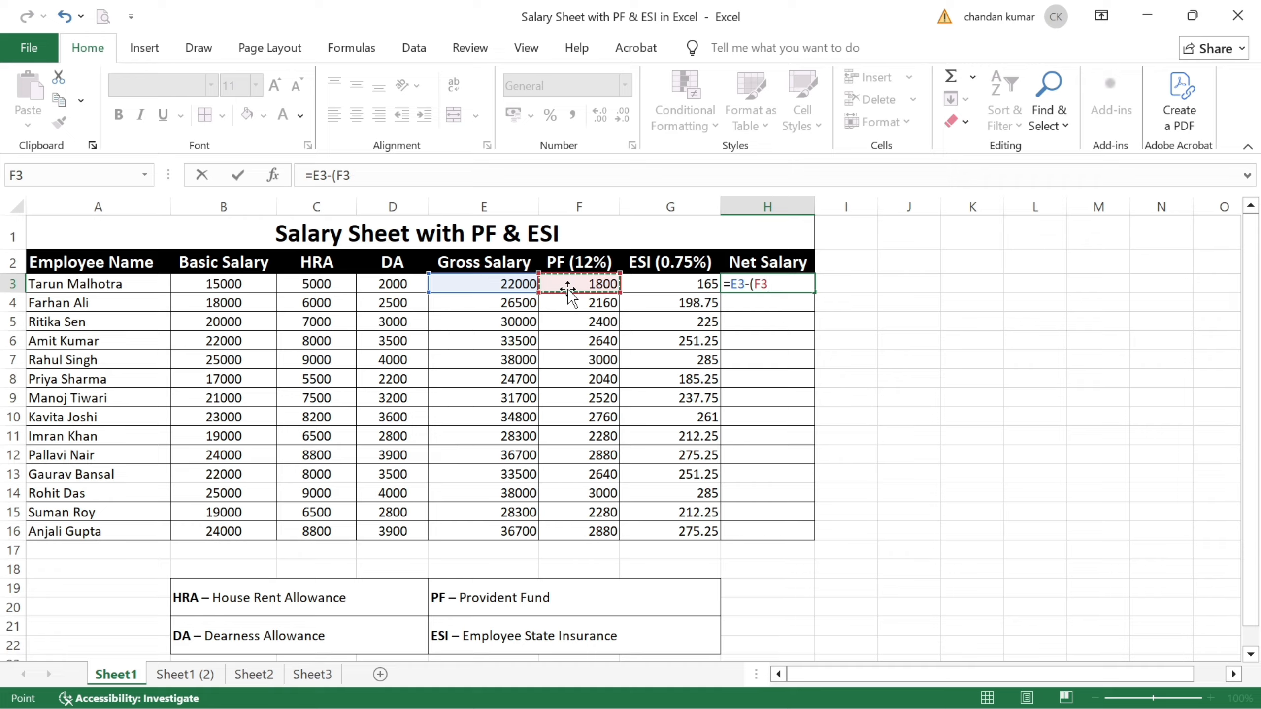
text(+)
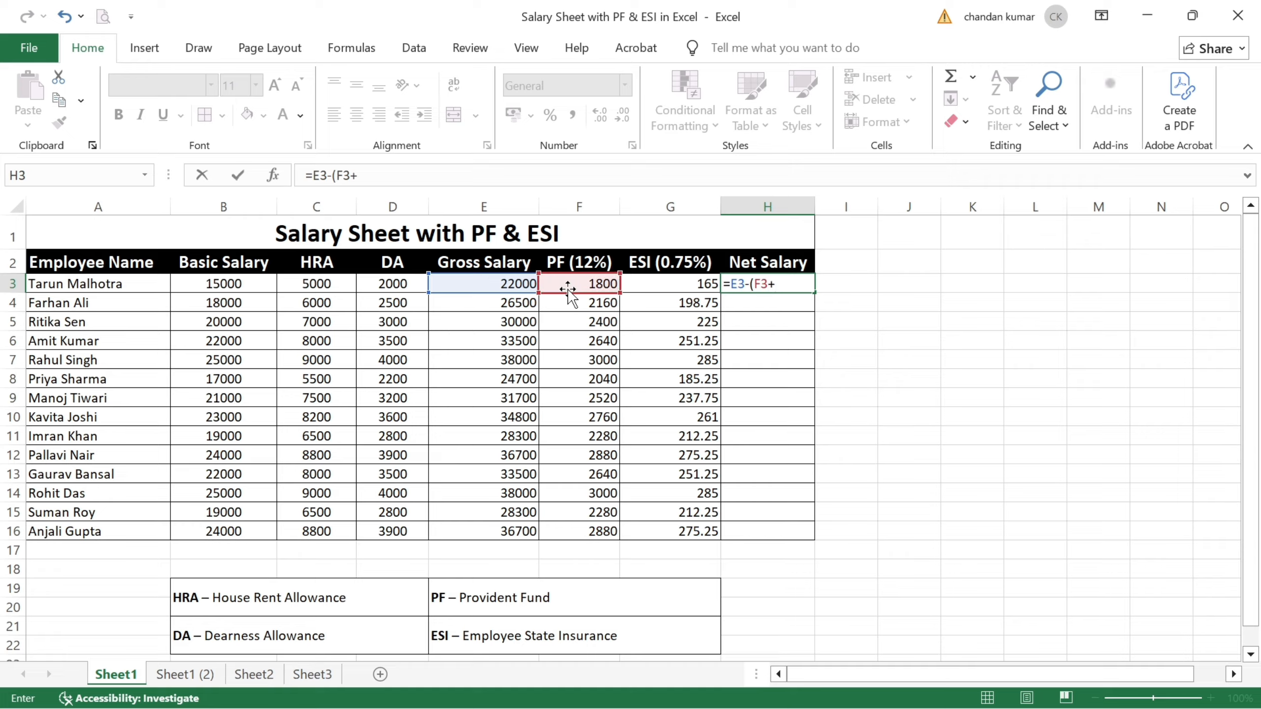
click(654, 288)
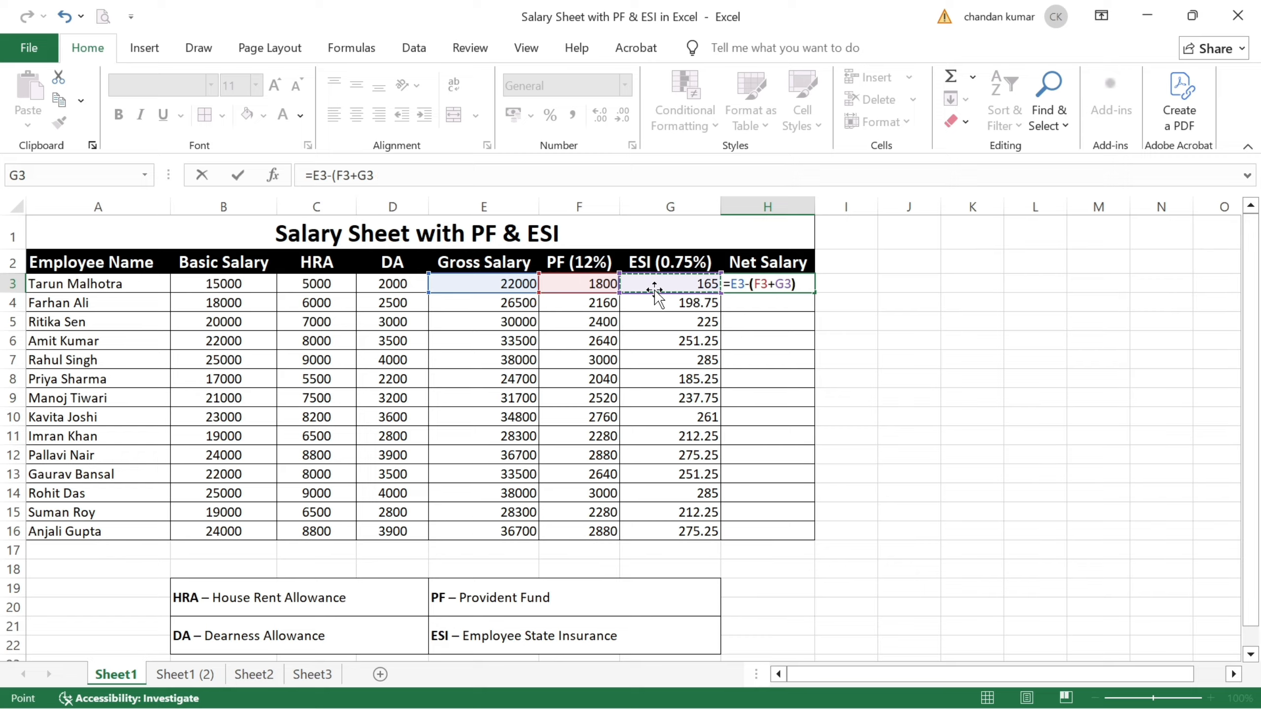
text())
key(Return)
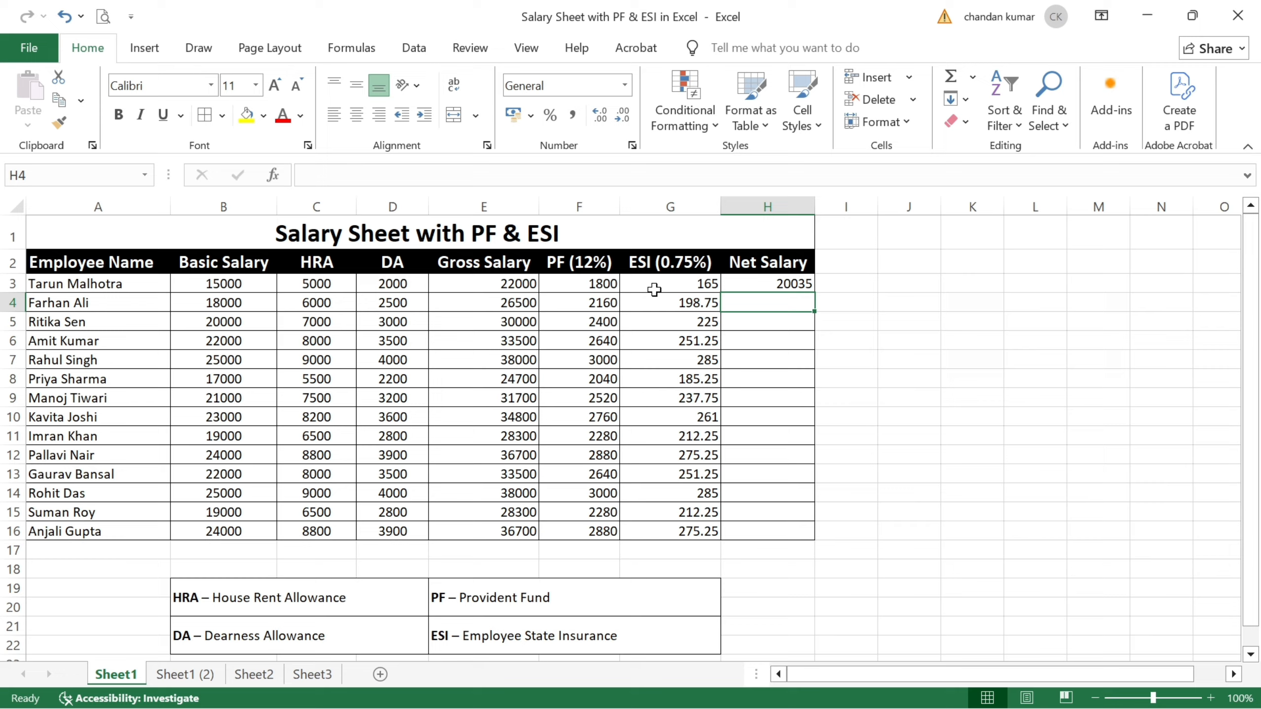
click(784, 285)
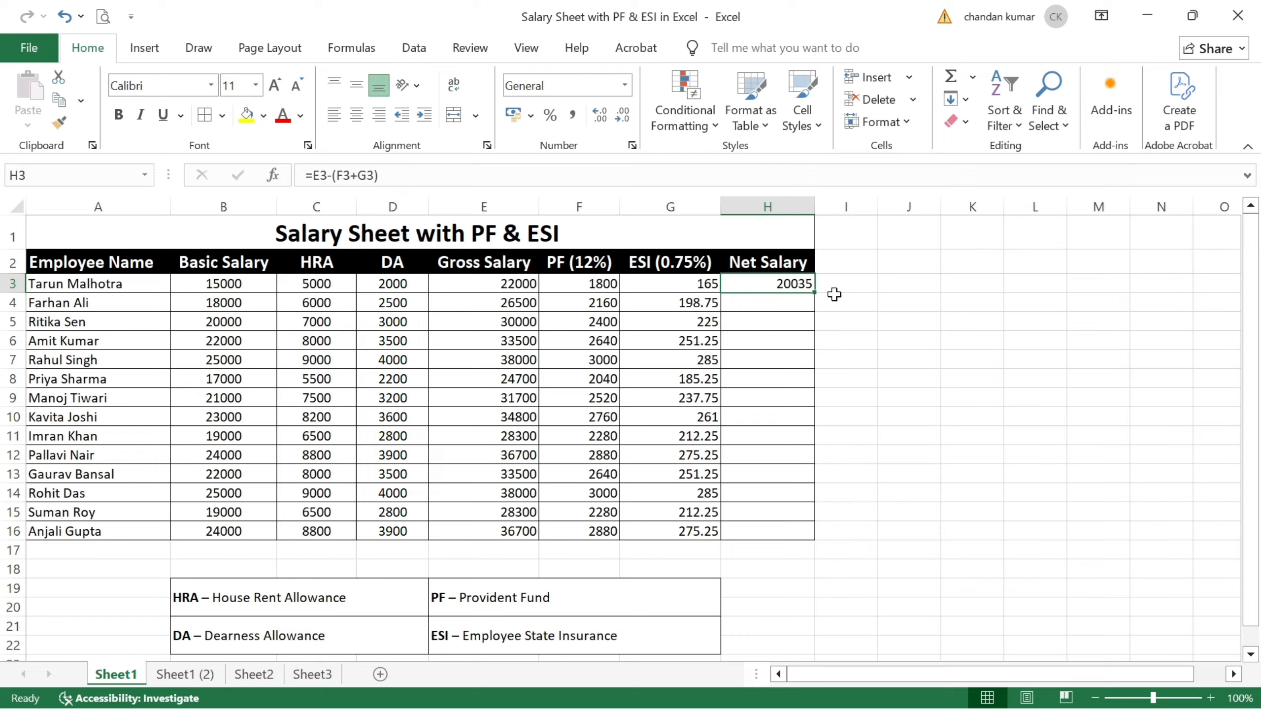
drag(815, 293, 817, 295)
double_click(817, 295)
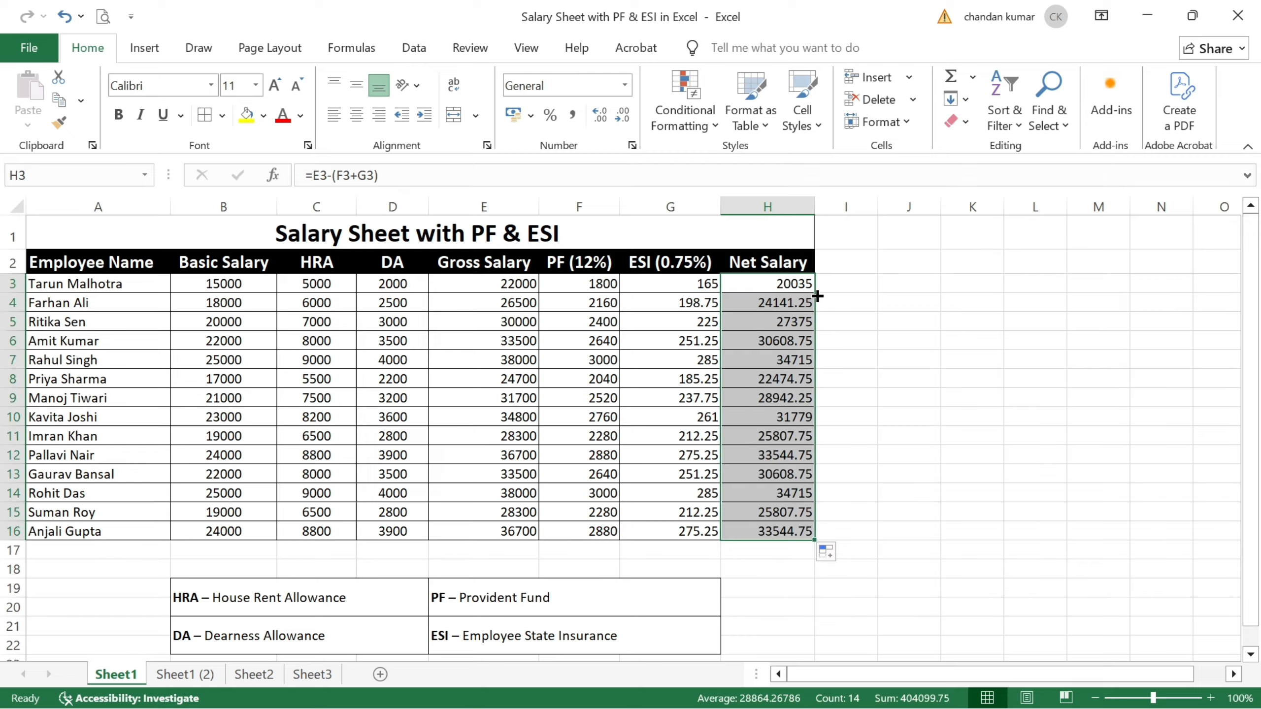
click(789, 281)
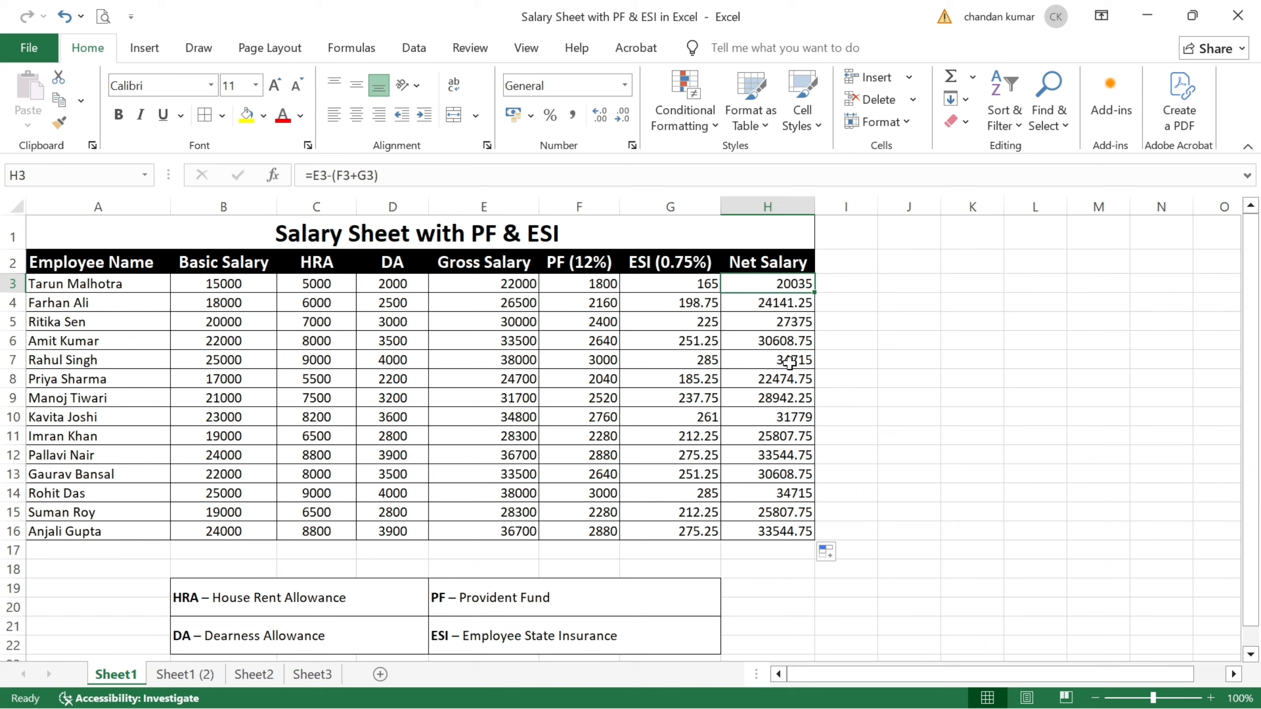
key(ctrl+2)
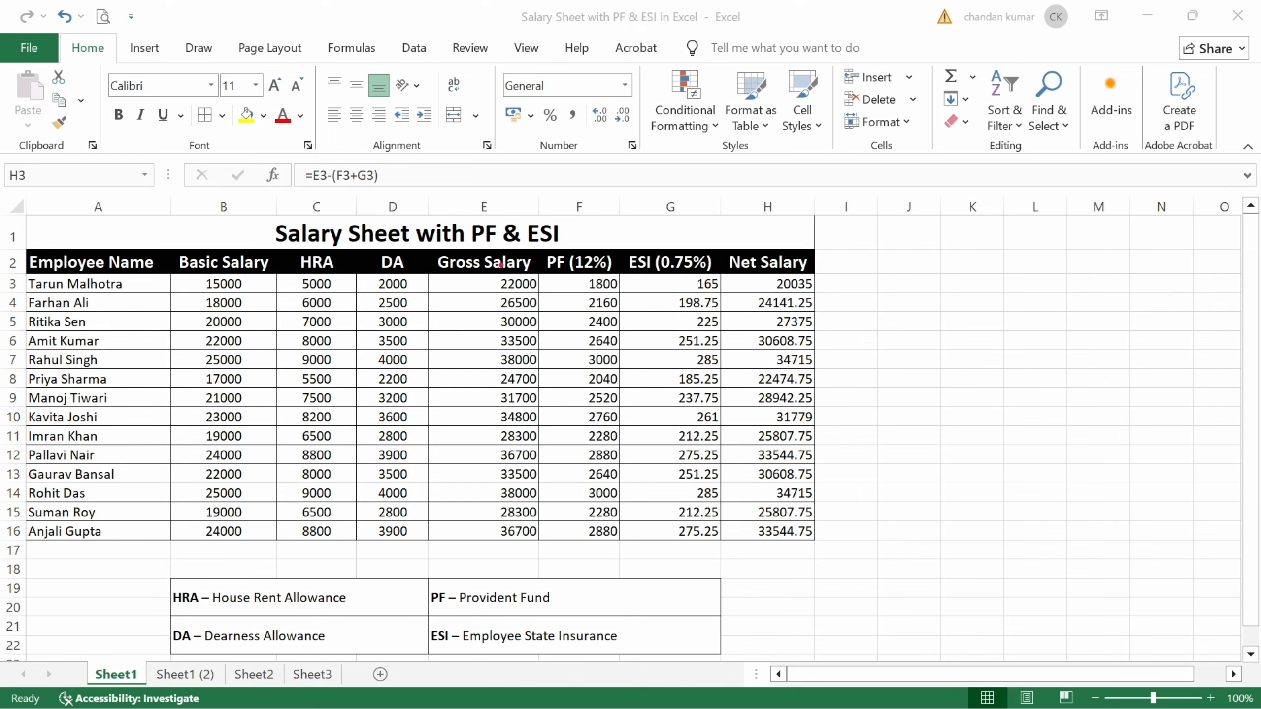
mouse_move(529, 250)
mouse_down()
mouse_move(639, 217)
mouse_move(693, 235)
mouse_move(723, 212)
mouse_up()
drag(767, 247, 826, 217)
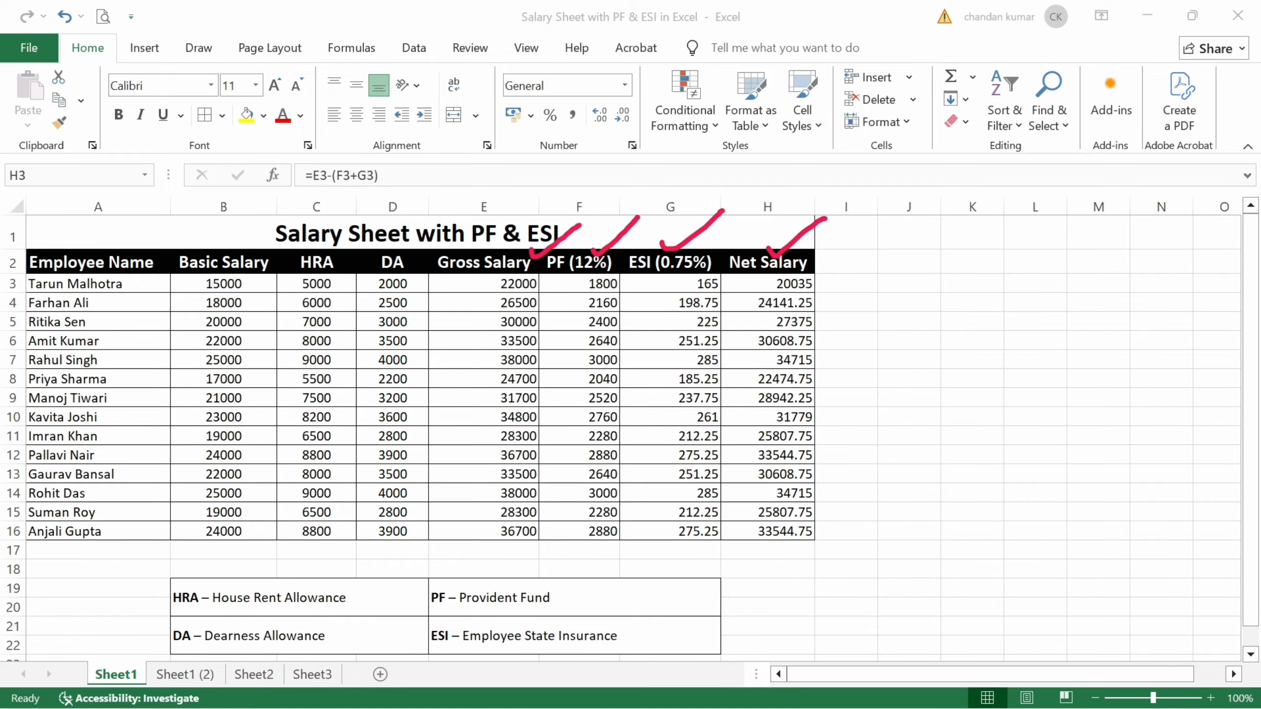